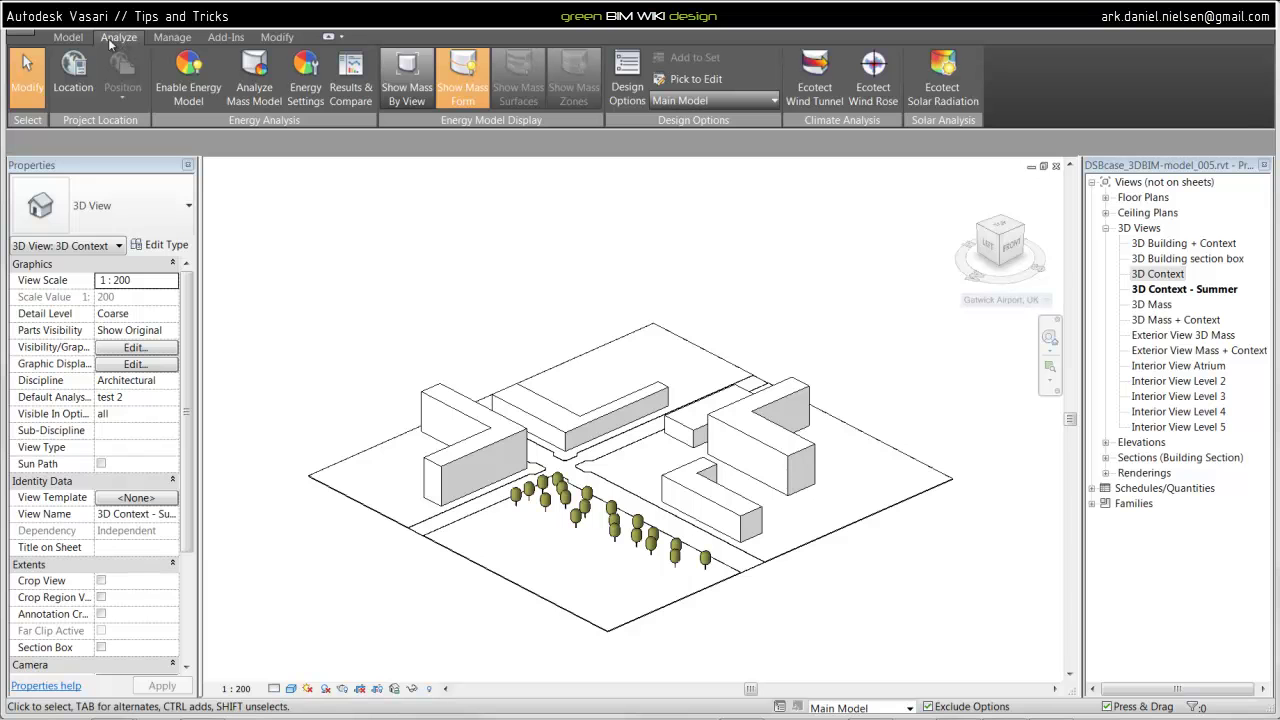
Open the project location settings and search for Copenhagen as the project address
click(74, 70)
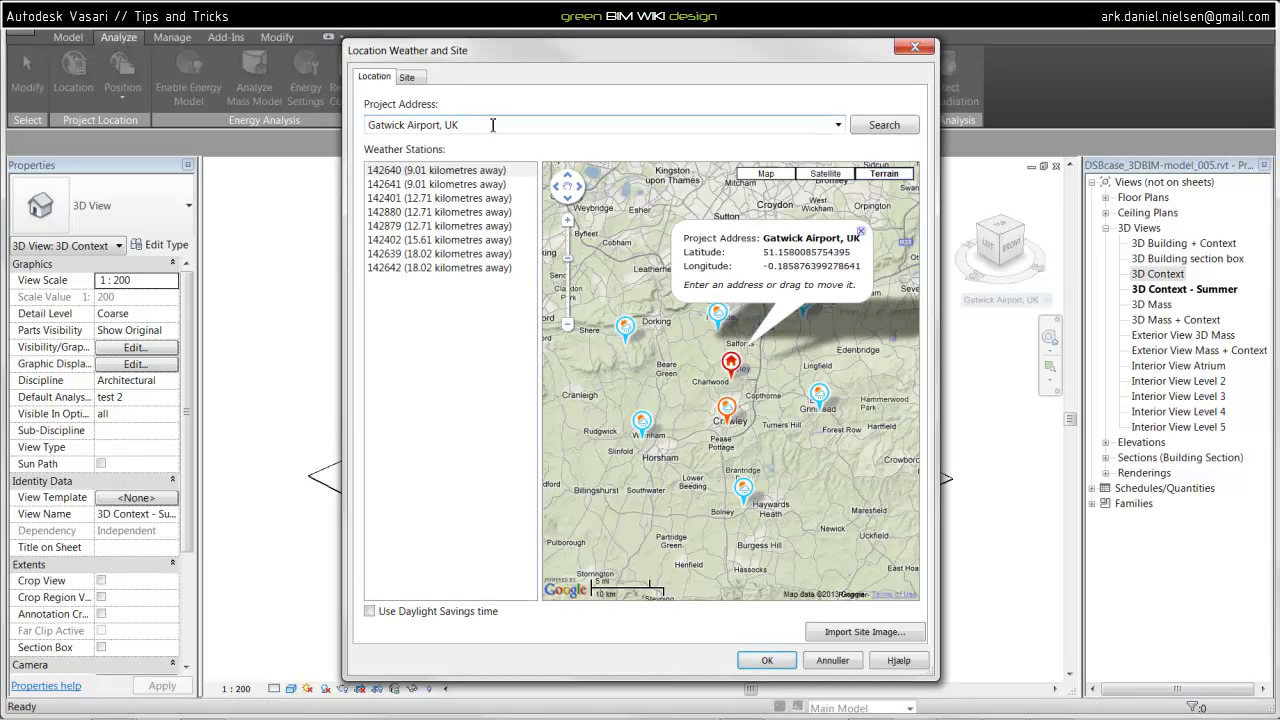
triple_click(490, 125)
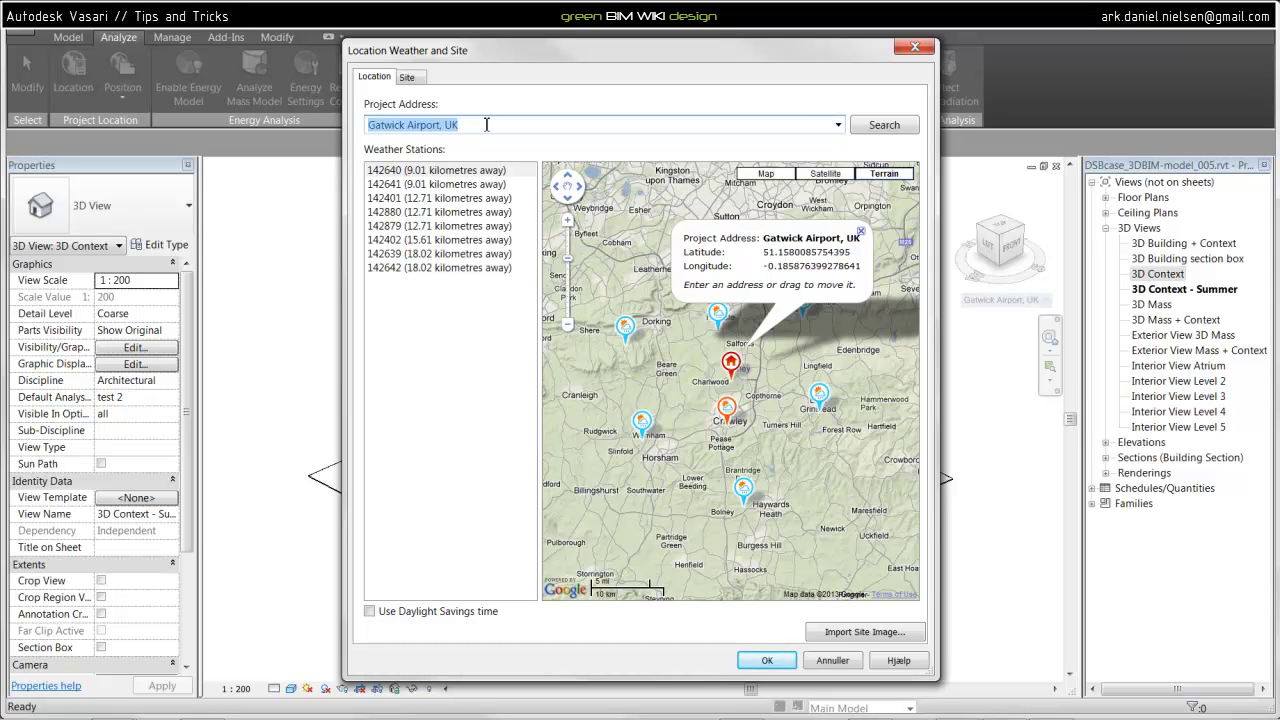
text(Copen)
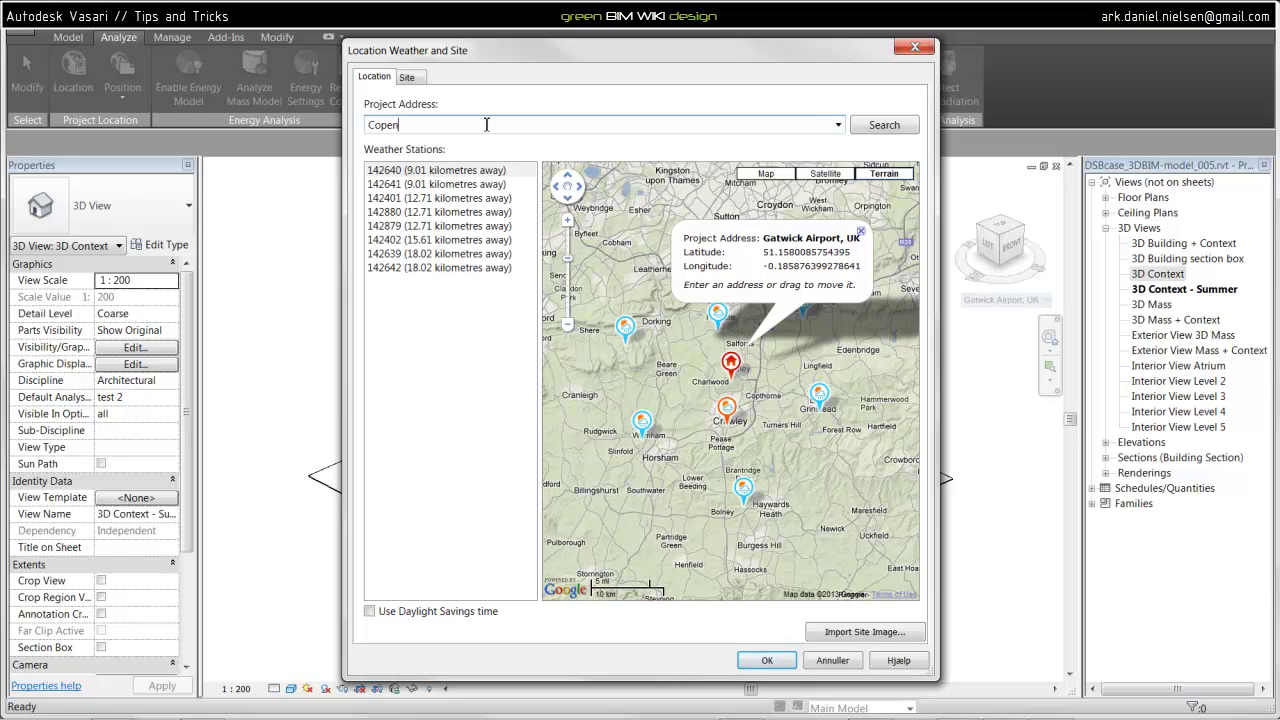
text(hagen)
click(876, 127)
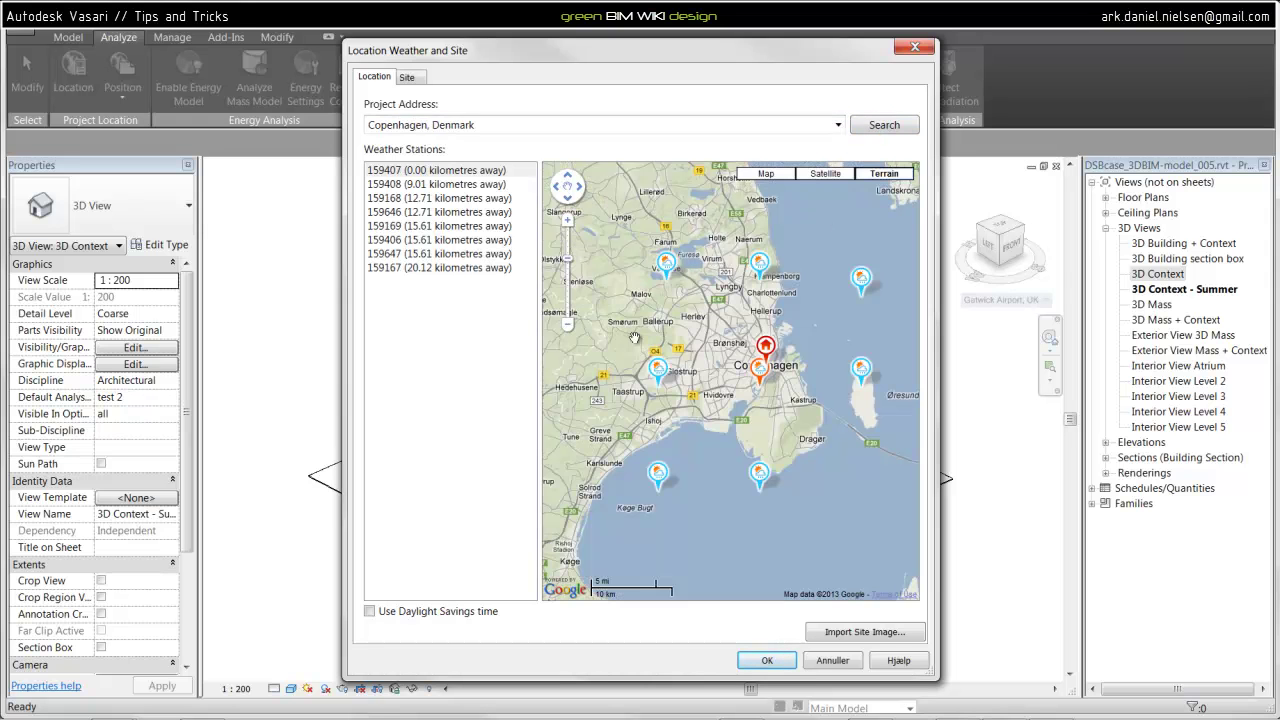
Move the project marker on the map northwest of Copenhagen, to about latitude 55.723 and longitude 12.443
mouse_move(670, 484)
drag(781, 390, 776, 394)
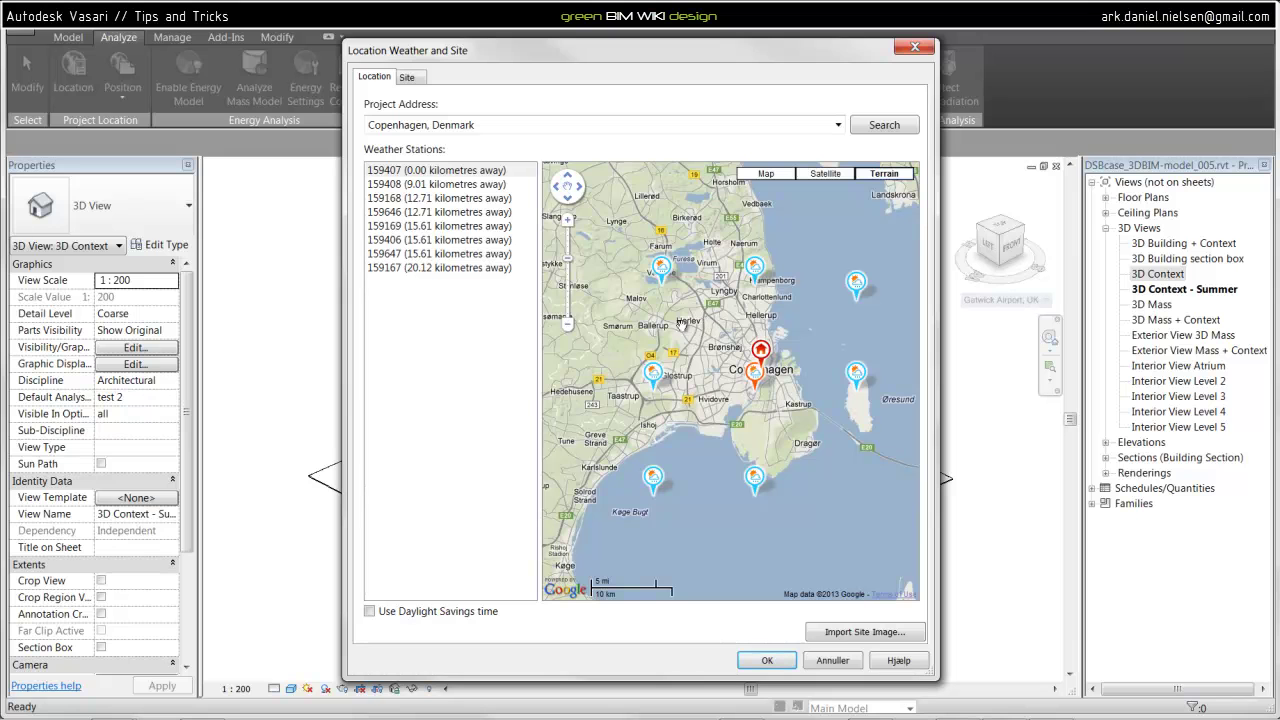
mouse_move(762, 352)
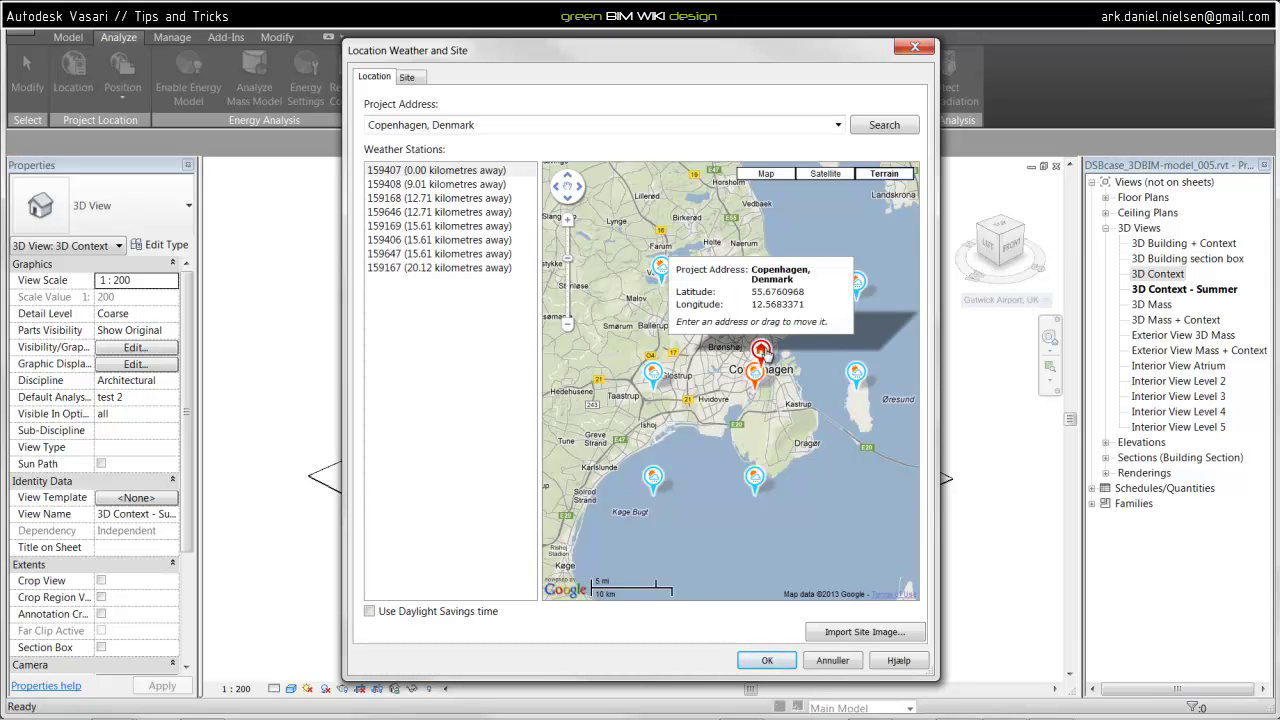
mouse_move(762, 352)
mouse_down()
mouse_move(688, 318)
mouse_move(699, 315)
mouse_up()
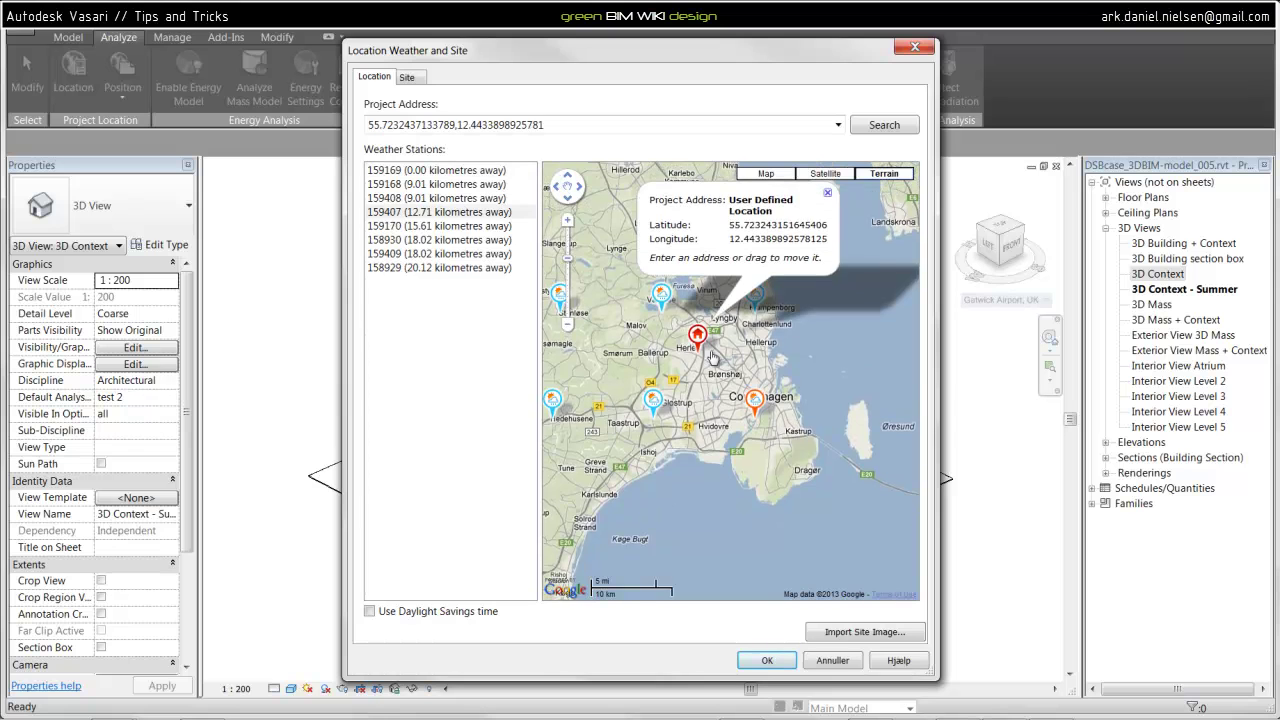
Compare the weather stations around the project marker, select station 159169, and close the location settings
click(665, 299)
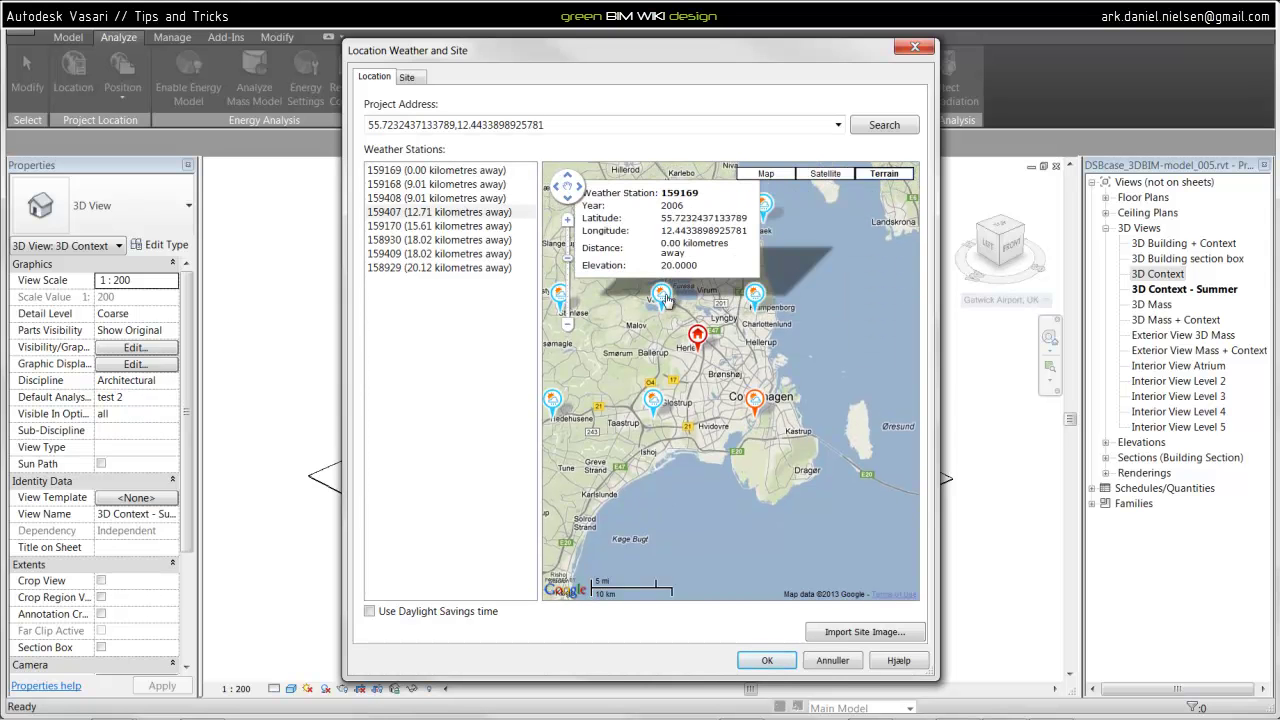
click(757, 401)
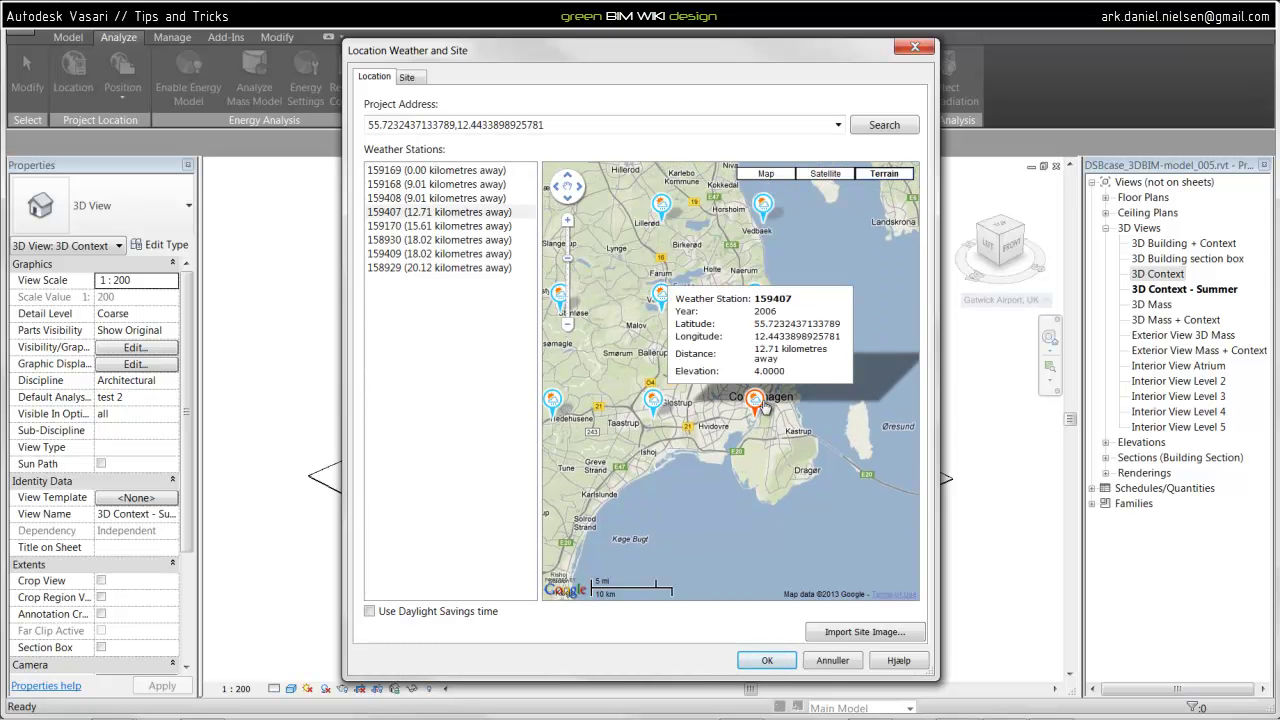
click(661, 295)
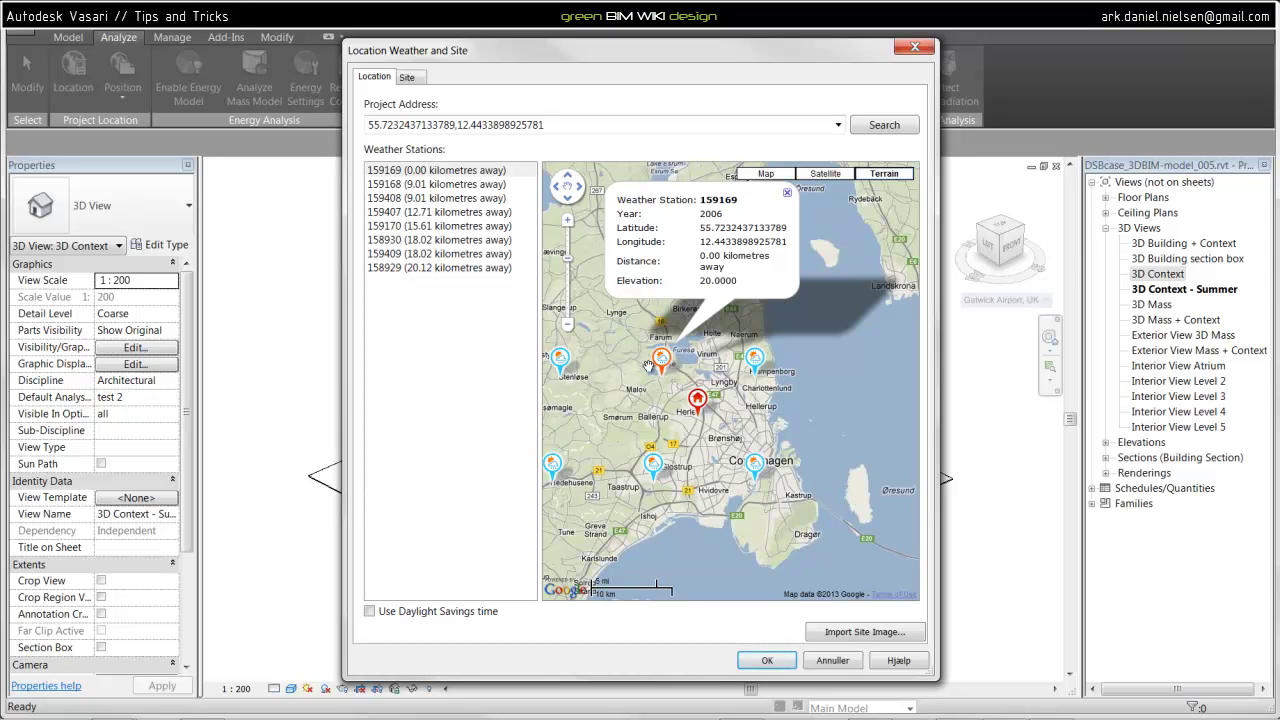
click(769, 663)
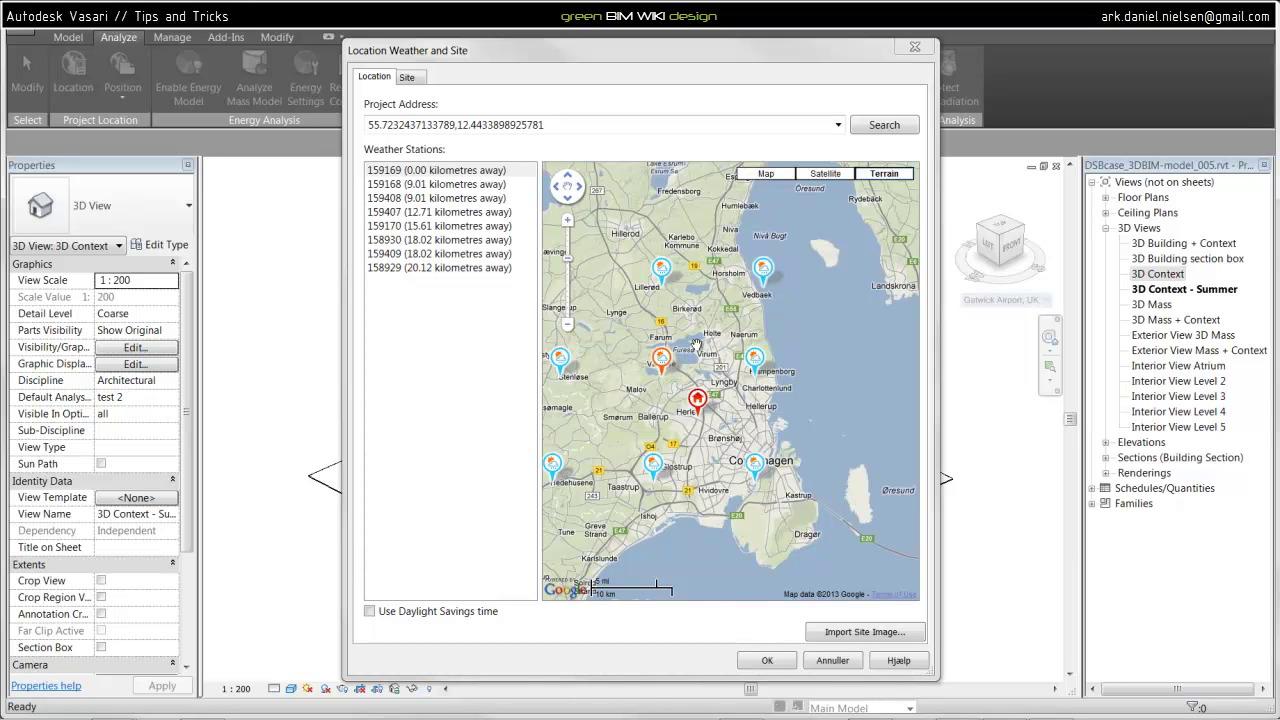
mouse_move(698, 403)
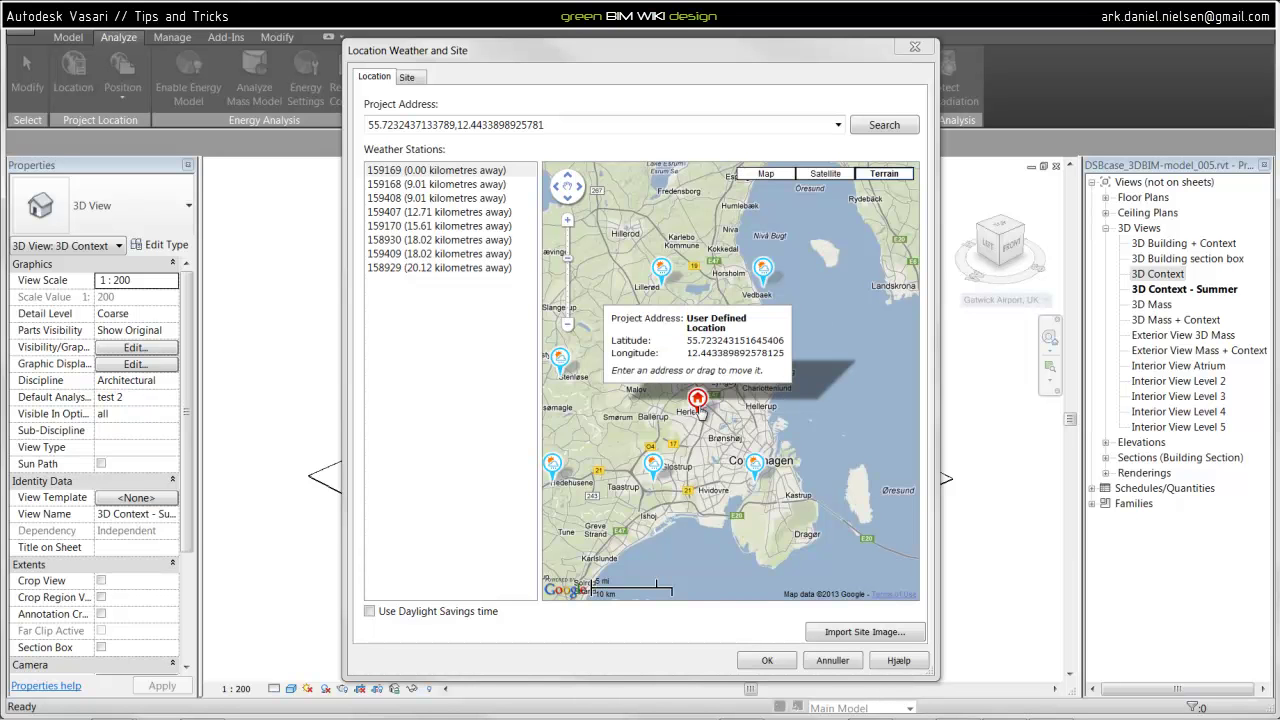
click(769, 660)
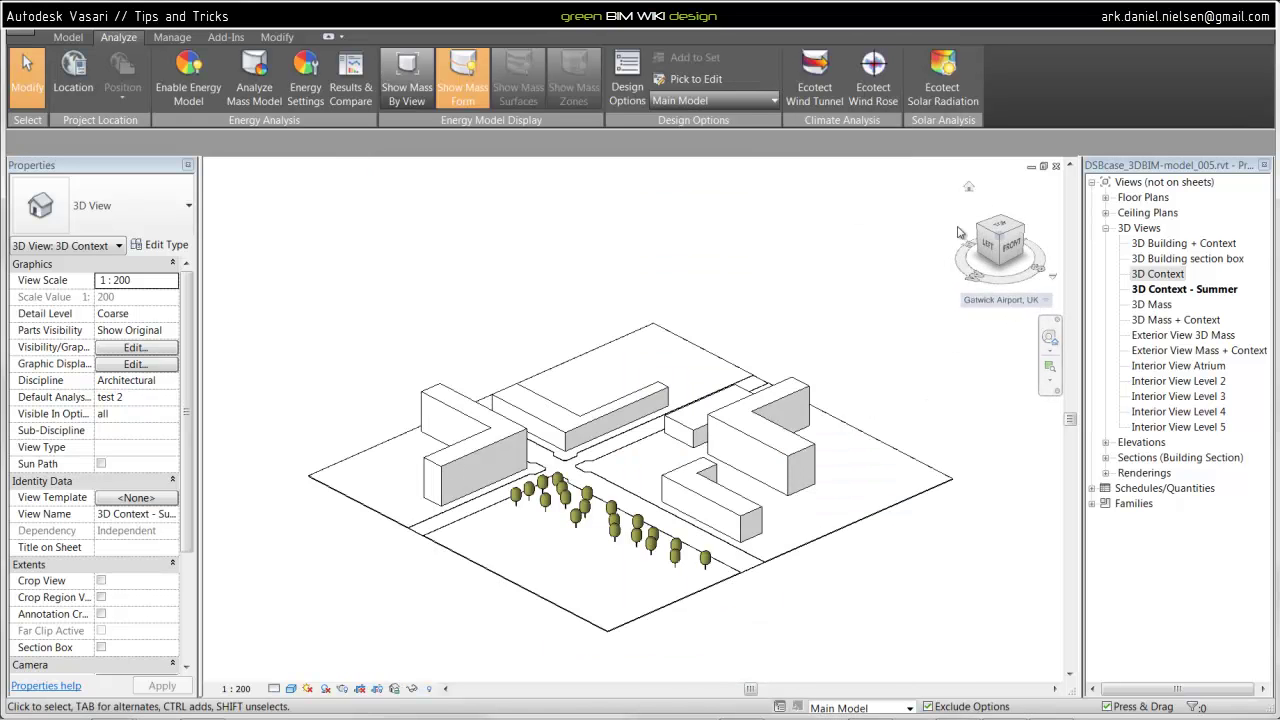
Orient the summer context analysis view to the top and rotate it 90° clockwise
click(1045, 301)
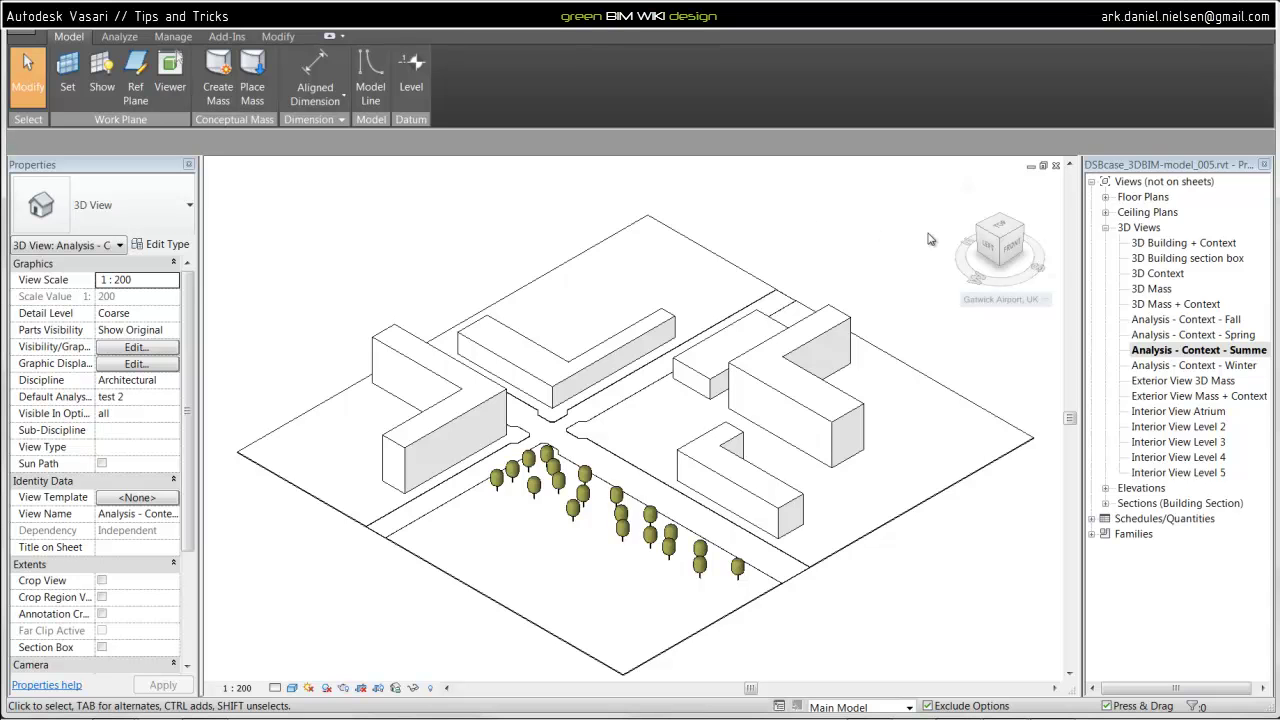
click(1000, 228)
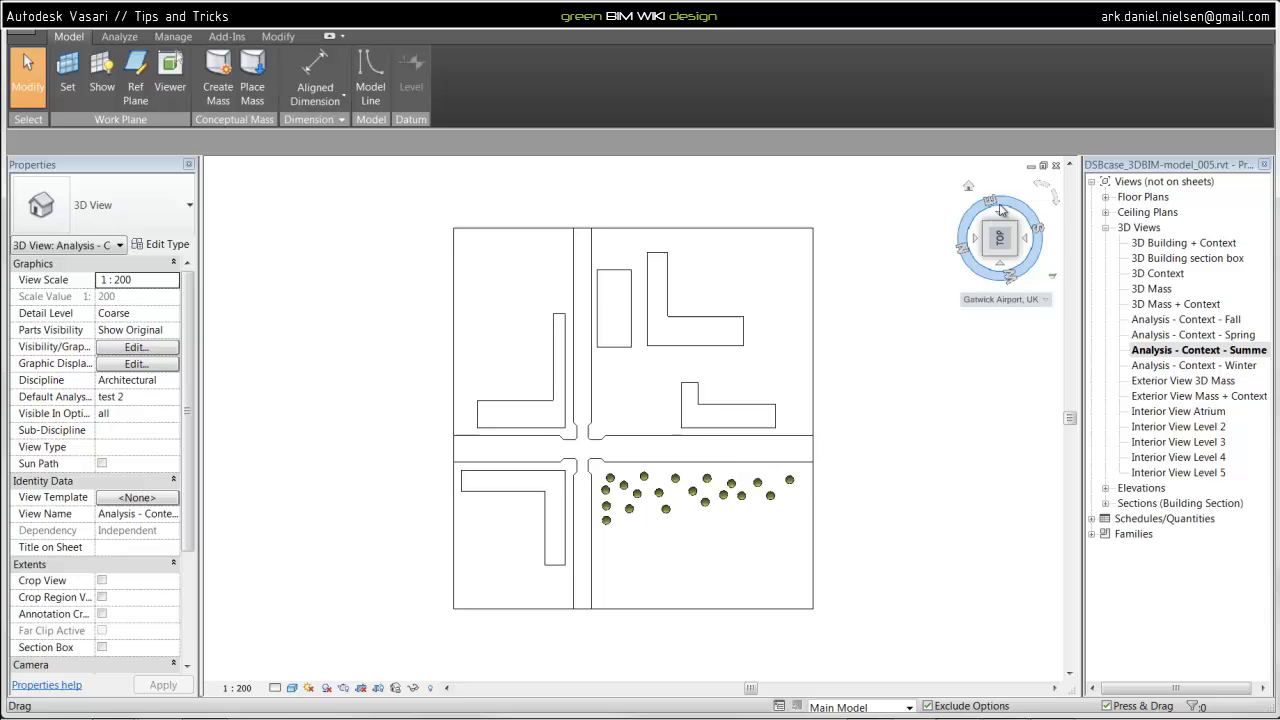
click(1050, 195)
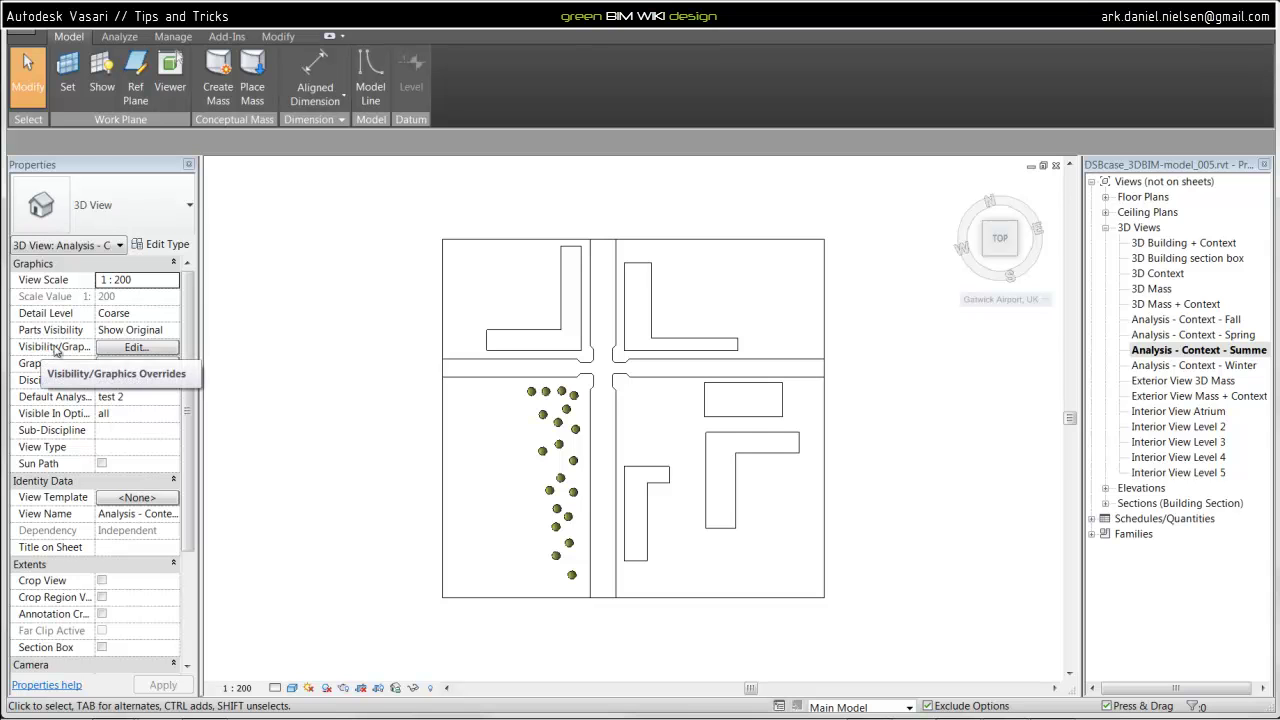
Turn on the Project Base Point under the Site category in the view's Visibility/Graphics overrides
click(135, 347)
click(465, 182)
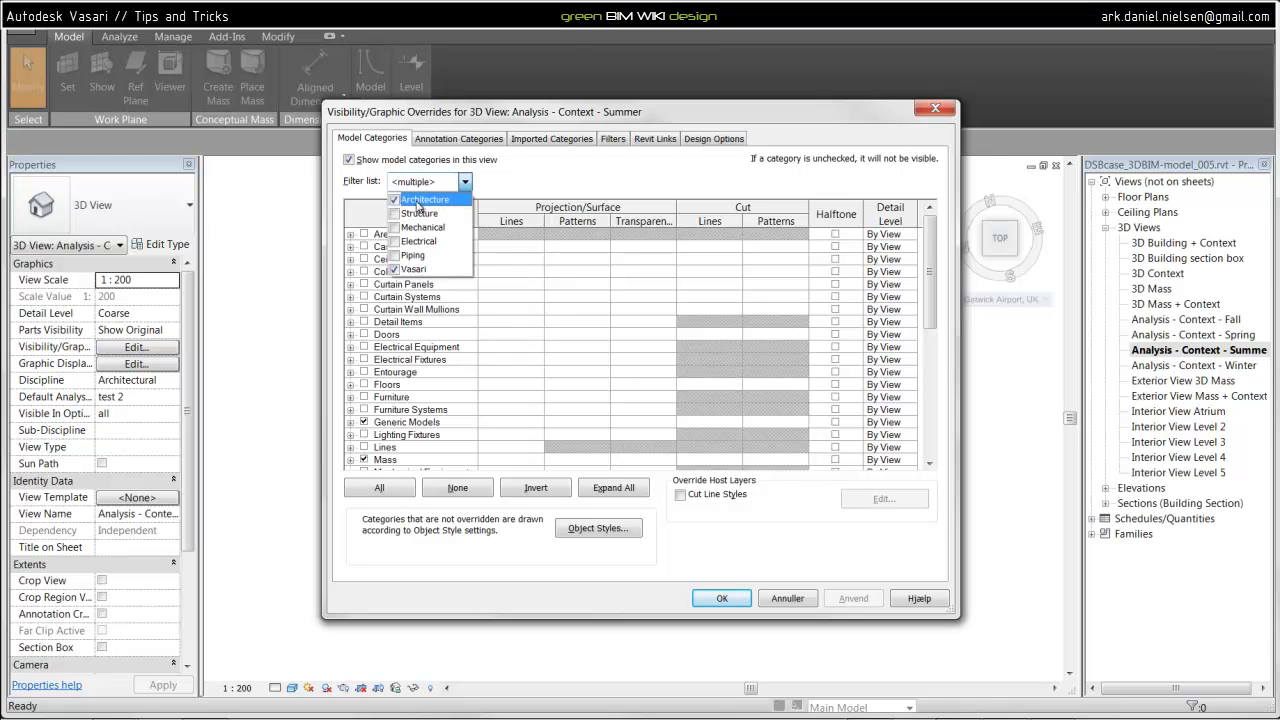
click(510, 183)
click(401, 373)
scroll(413, 374, down, 3)
scroll(413, 373, down, 4)
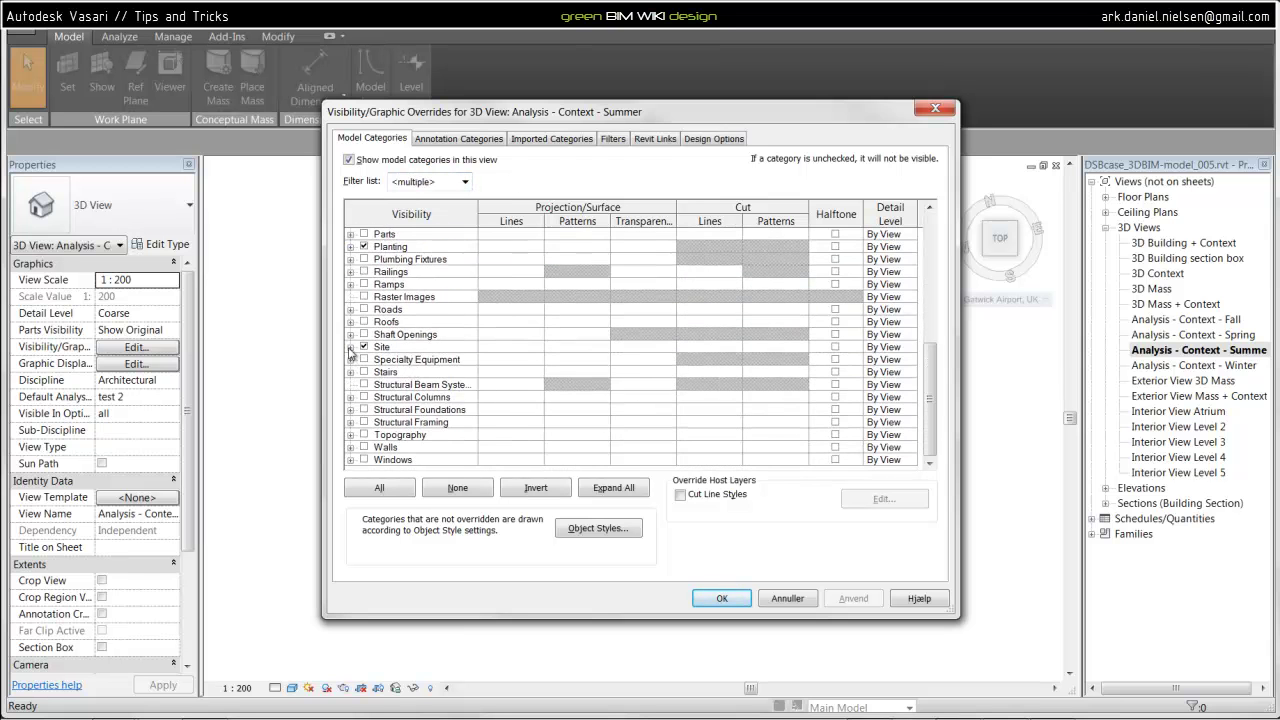
click(350, 347)
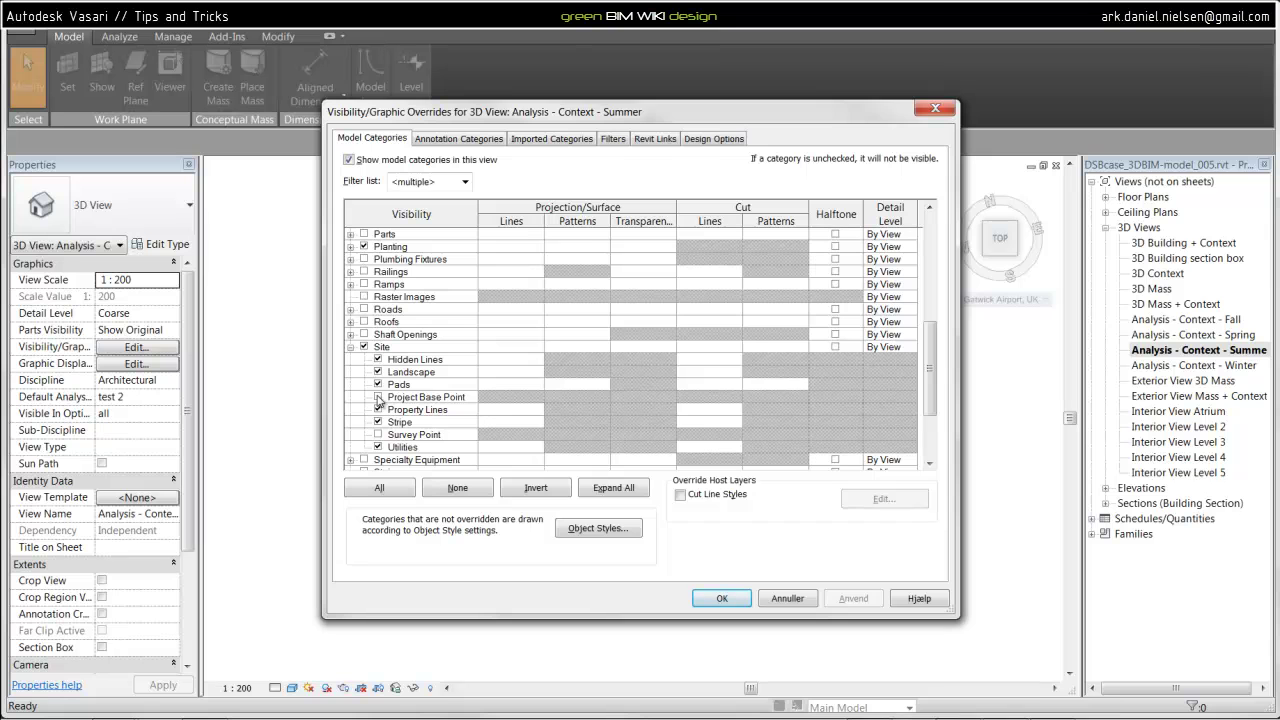
click(379, 397)
click(721, 598)
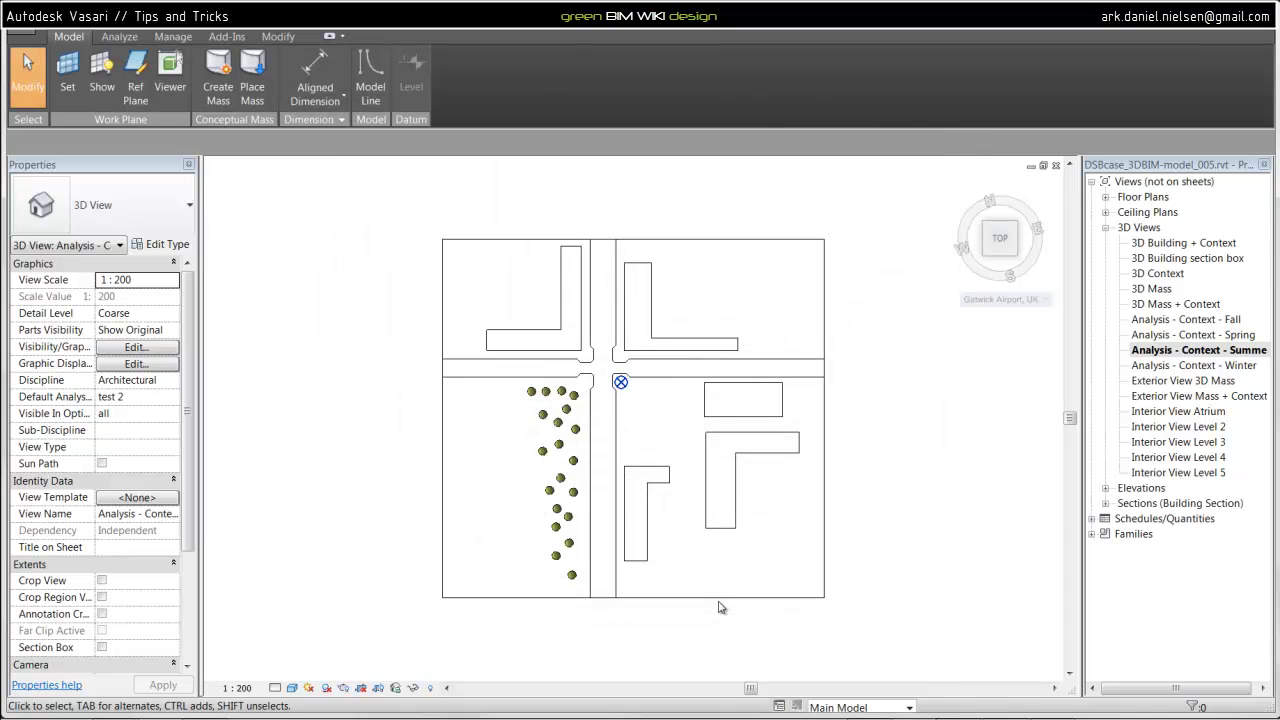
Set the project base point's Angle to True North to 0°
click(620, 384)
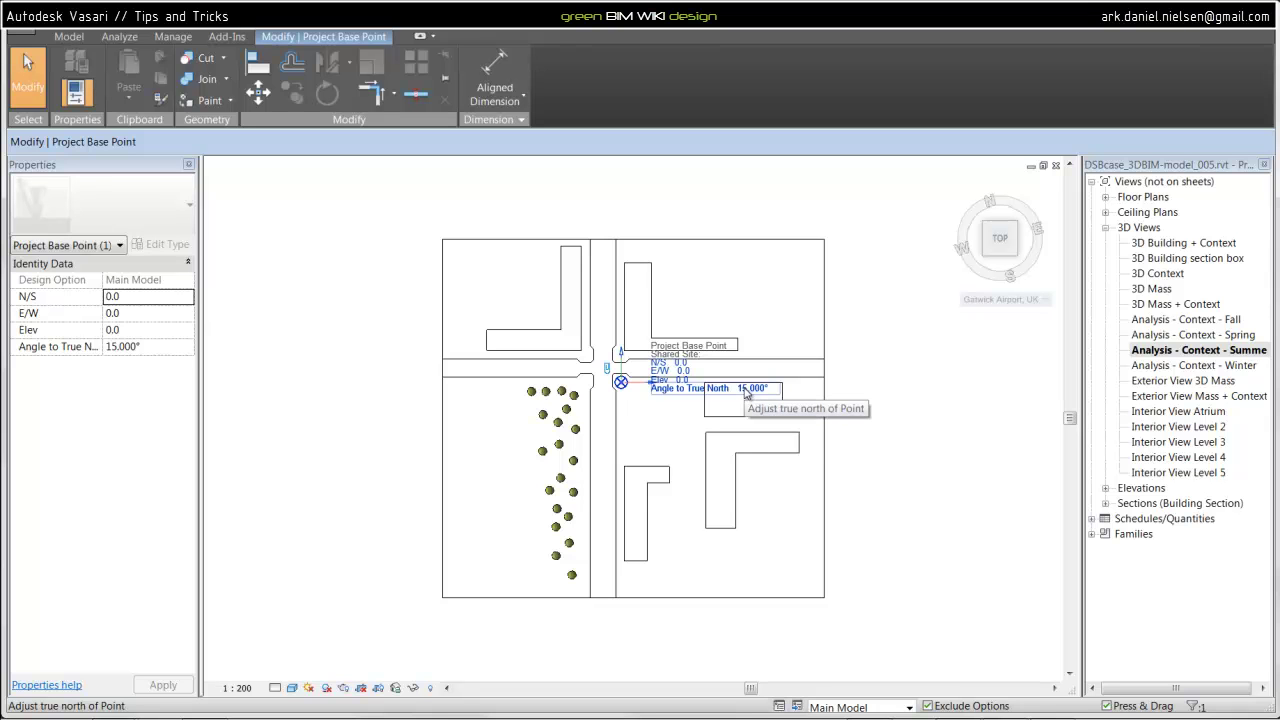
click(745, 394)
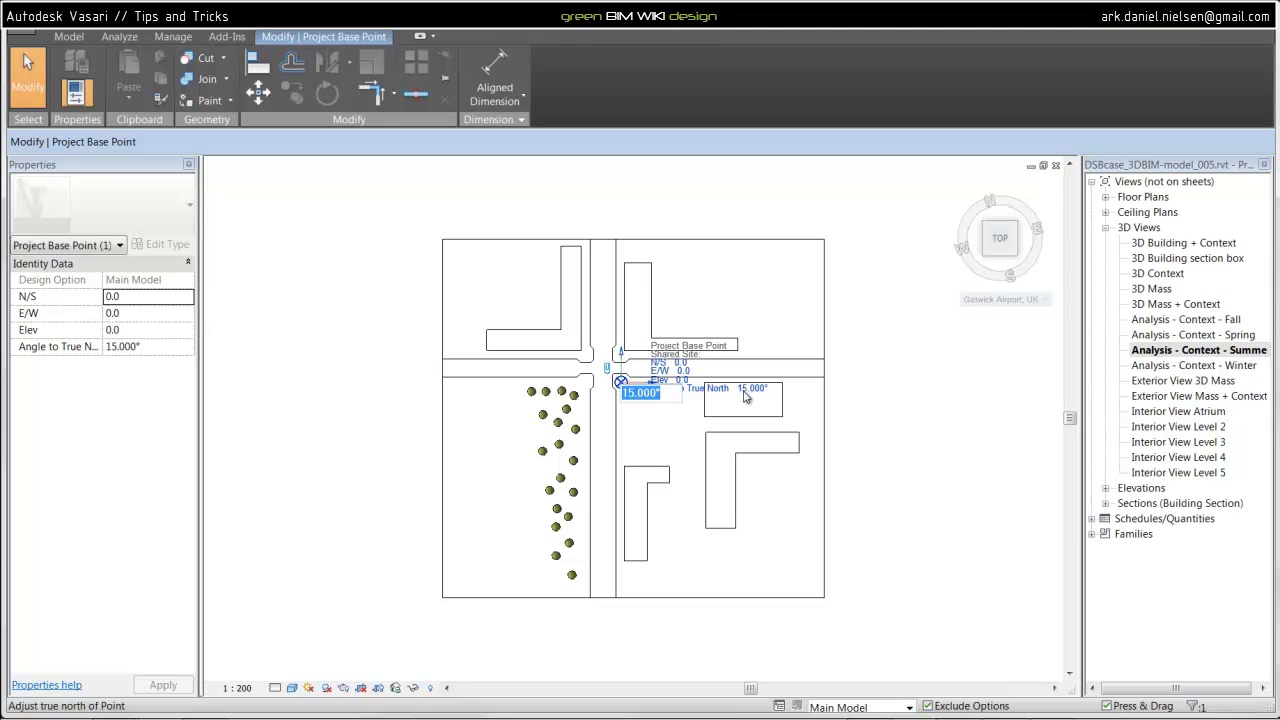
text(0)
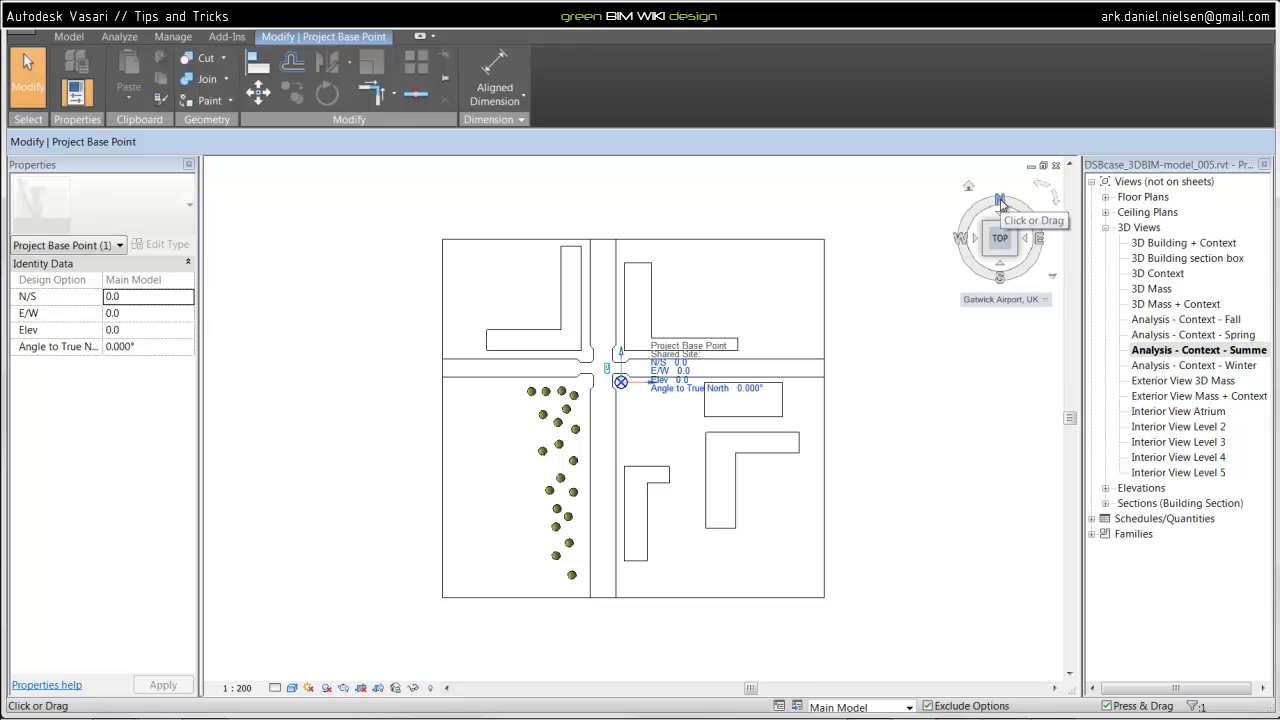
Set the project base point's Angle to True North to 15° and deselect the point
click(750, 389)
text(15)
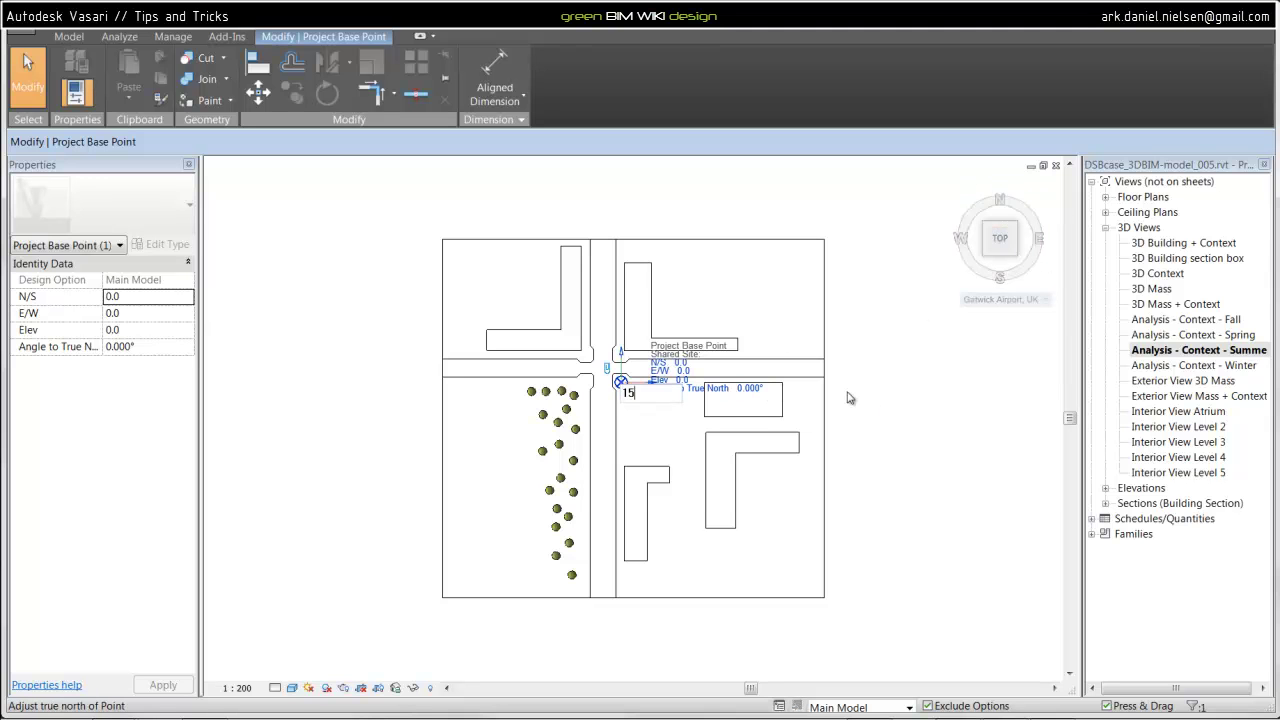
key(Return)
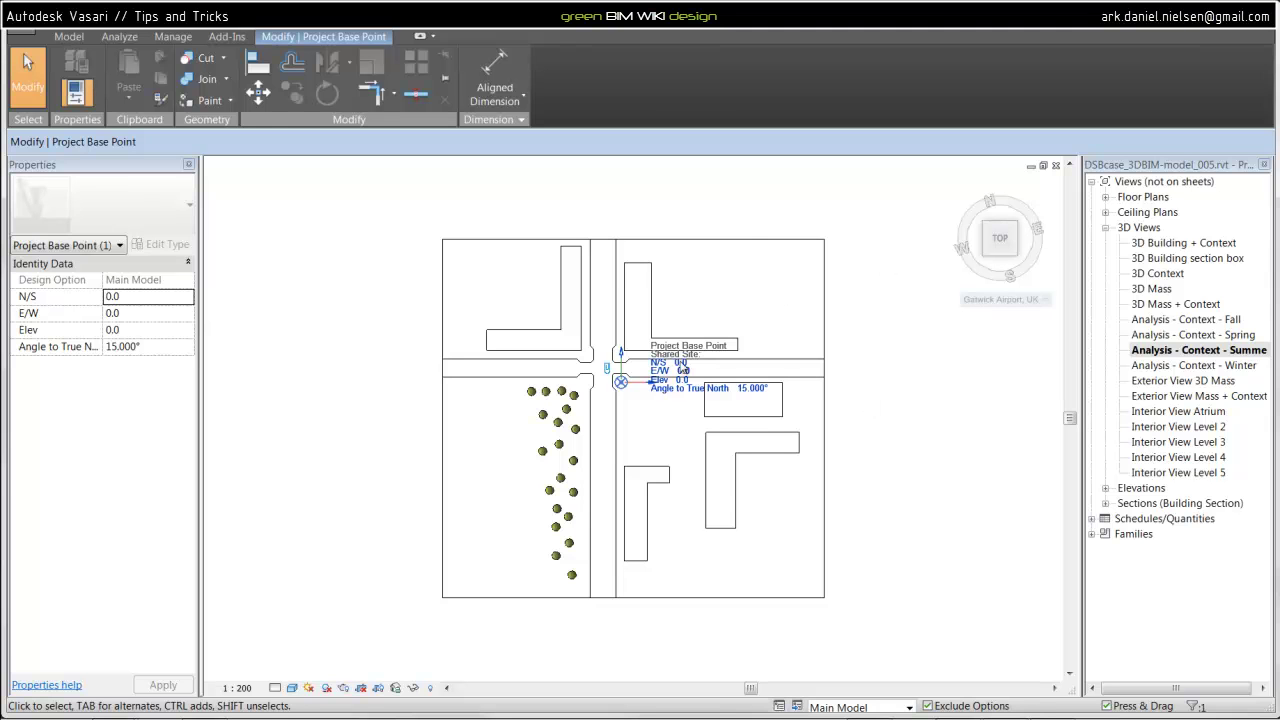
click(872, 398)
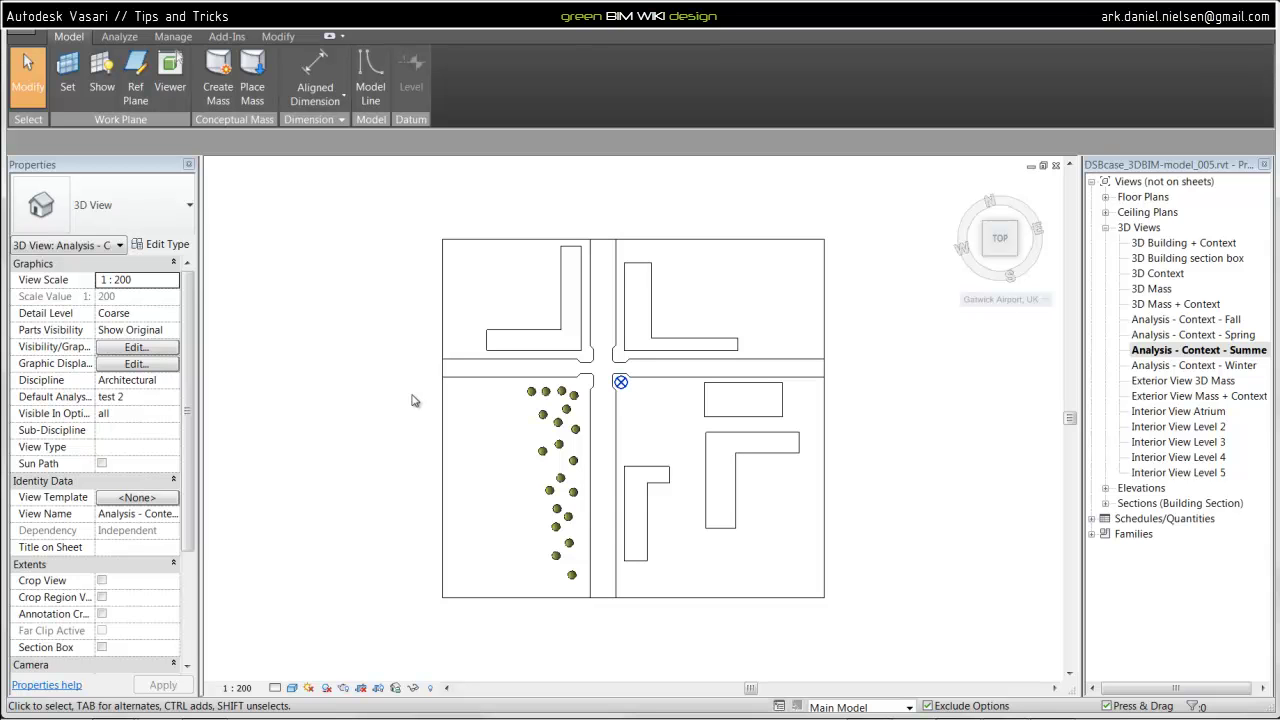
Hide the Site category in the view's Visibility/Graphics overrides
key(v)
key(g)
scroll(411, 400, down, 6)
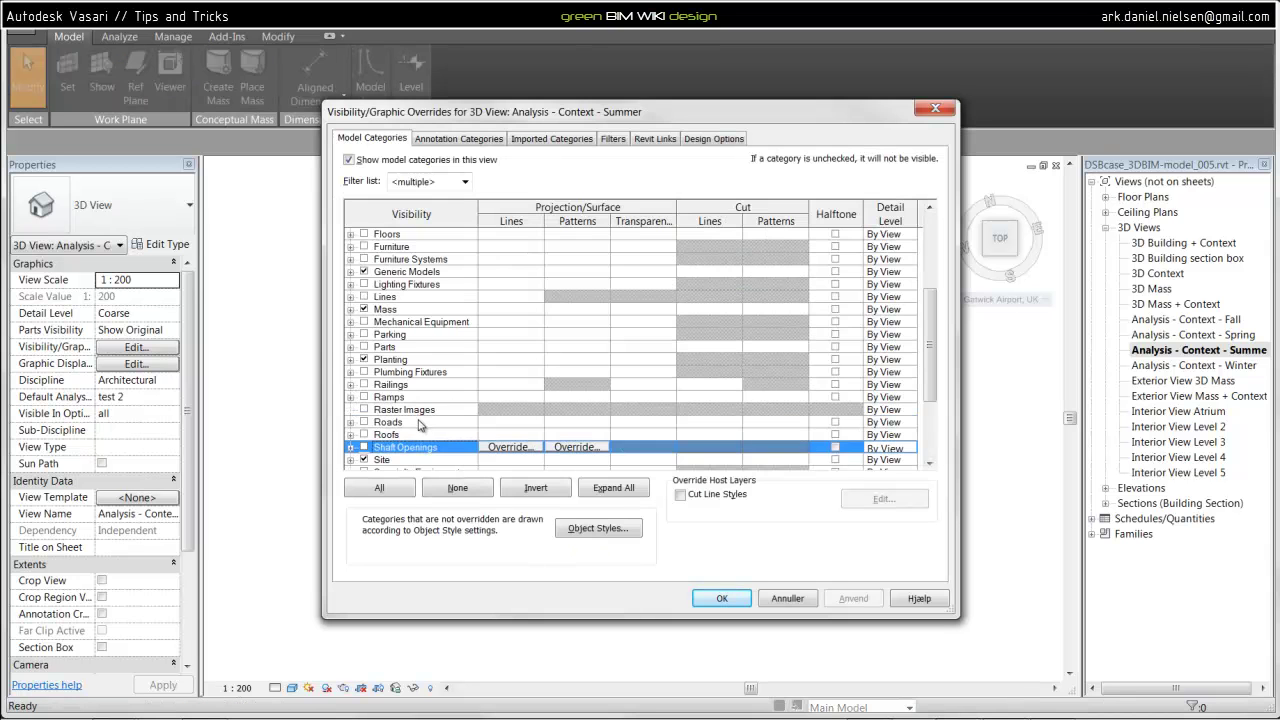
click(363, 397)
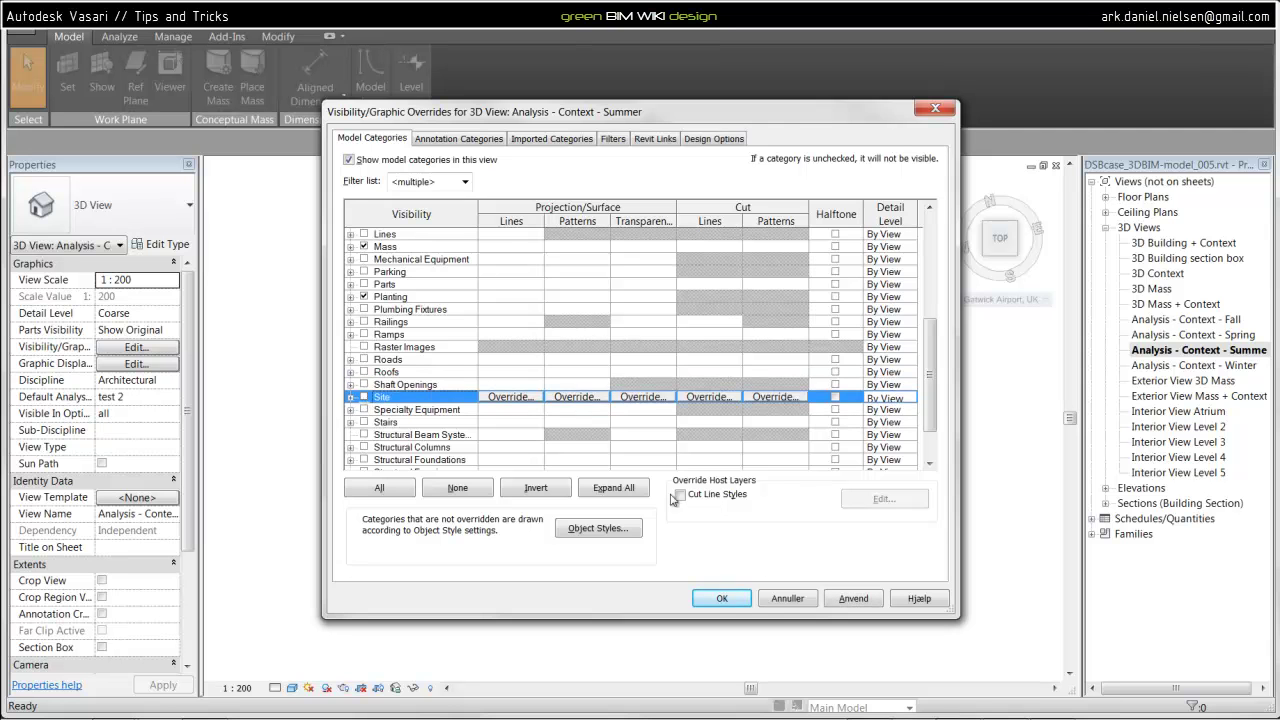
click(719, 598)
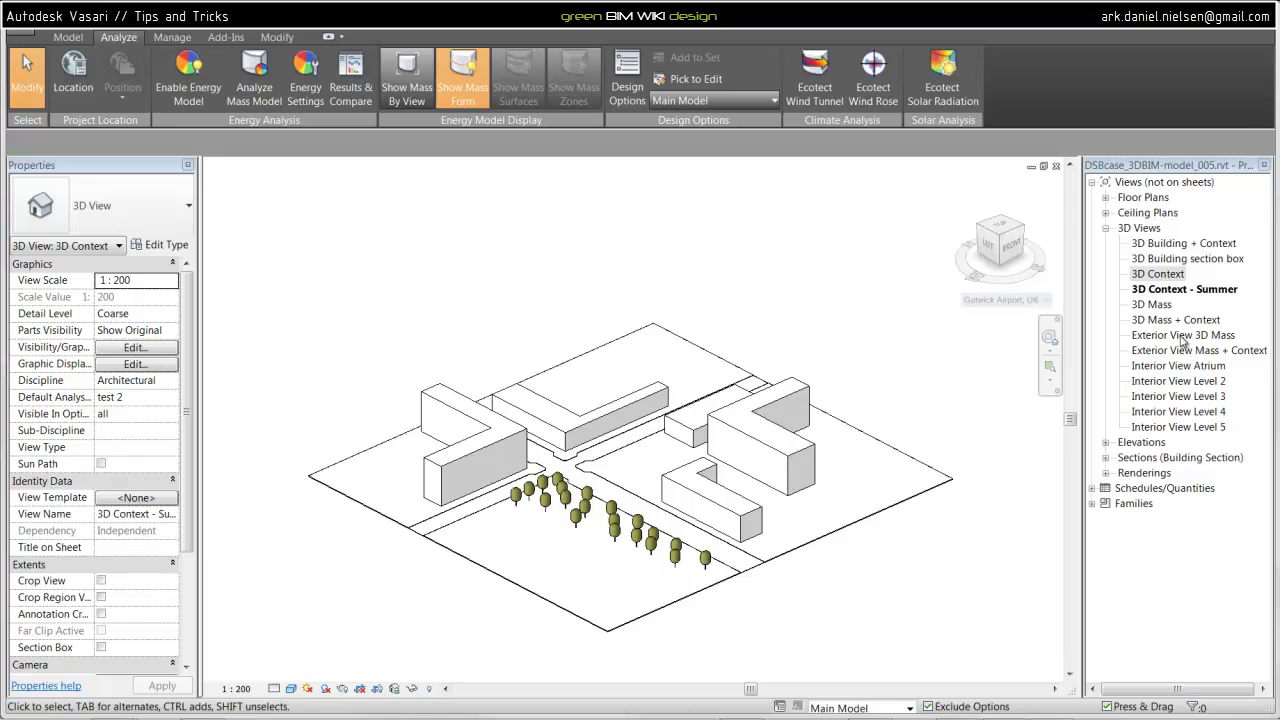
Duplicate the 3D Context - Summer view
right_click(1176, 293)
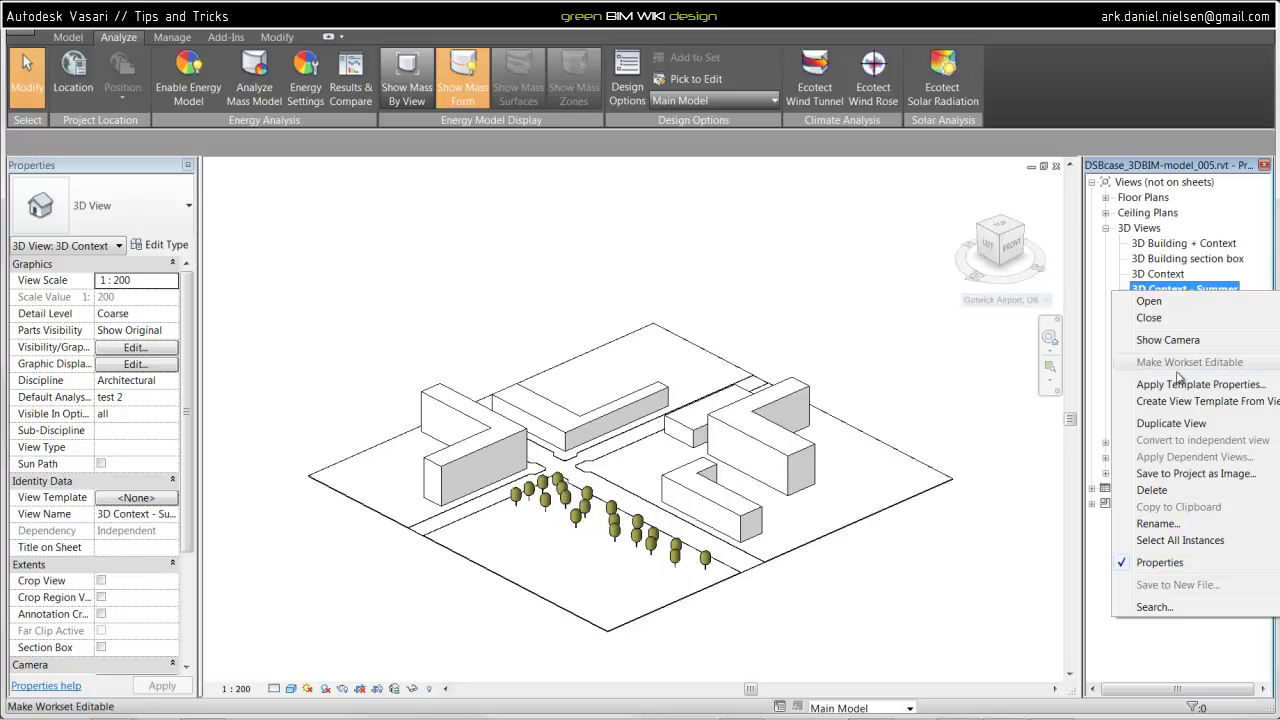
mouse_move(1176, 423)
click(1058, 426)
Rename the duplicated view as Context - Winter
right_click(1146, 336)
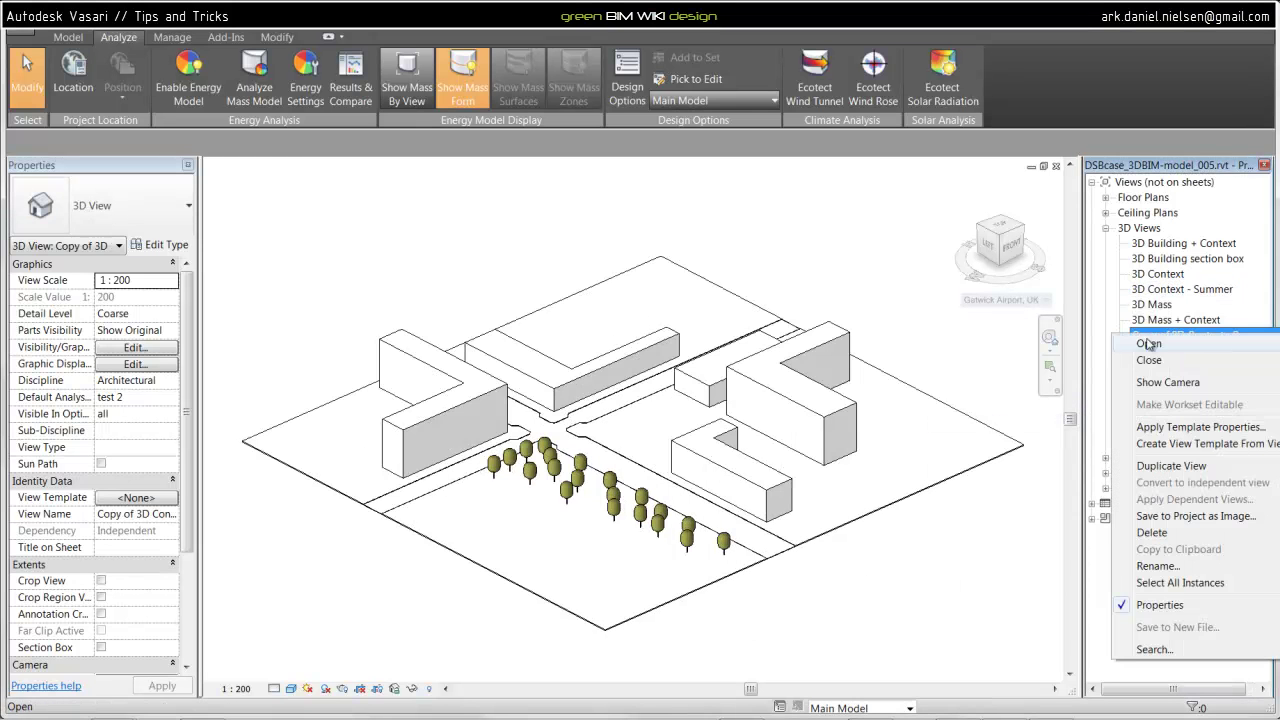
click(1158, 566)
click(646, 353)
mouse_move(646, 353)
mouse_down()
mouse_move(572, 350)
mouse_move(668, 353)
mouse_up()
key(BackSpace)
text(Winter)
key(Return)
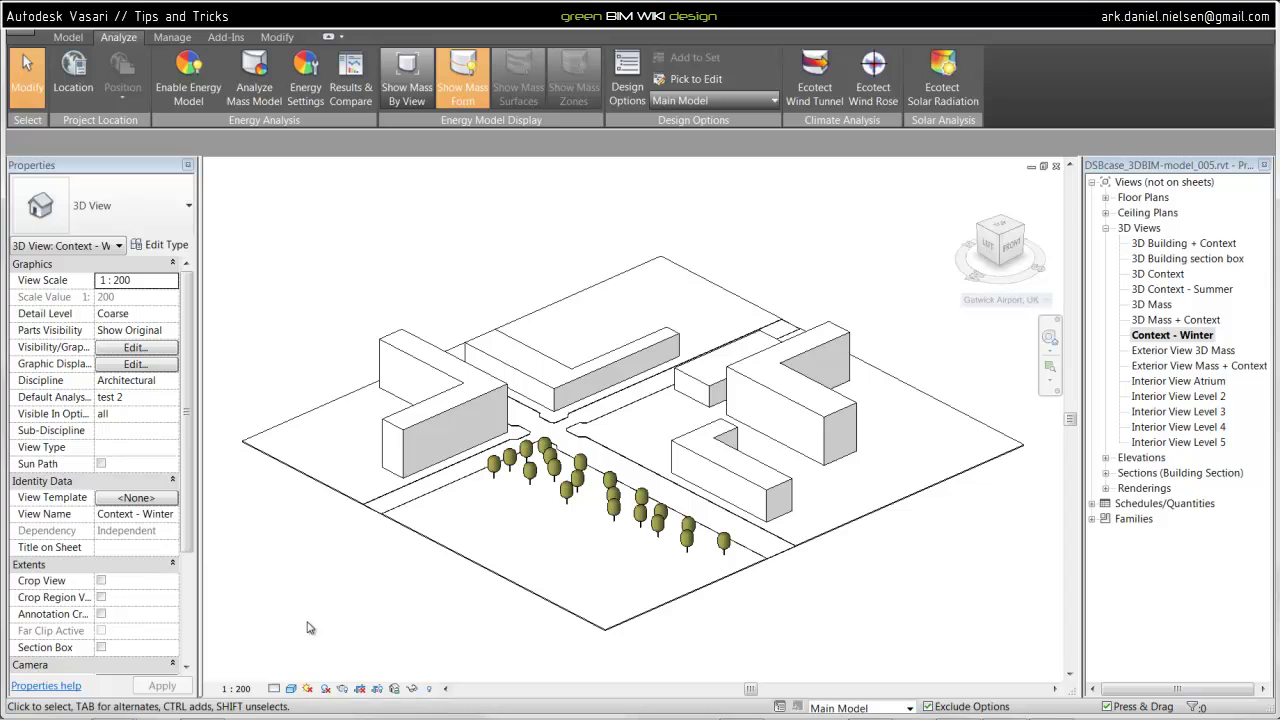
Turn on the sun path in the Context - Winter view and open its sun settings
click(308, 689)
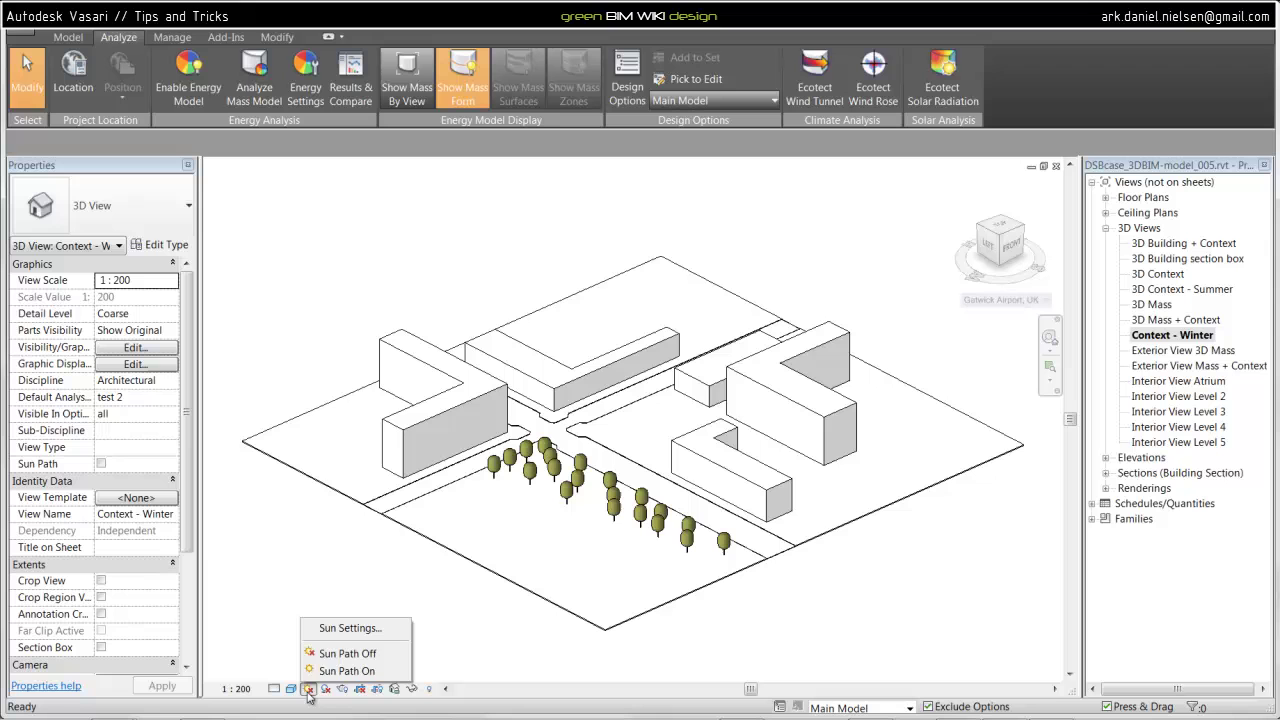
click(356, 671)
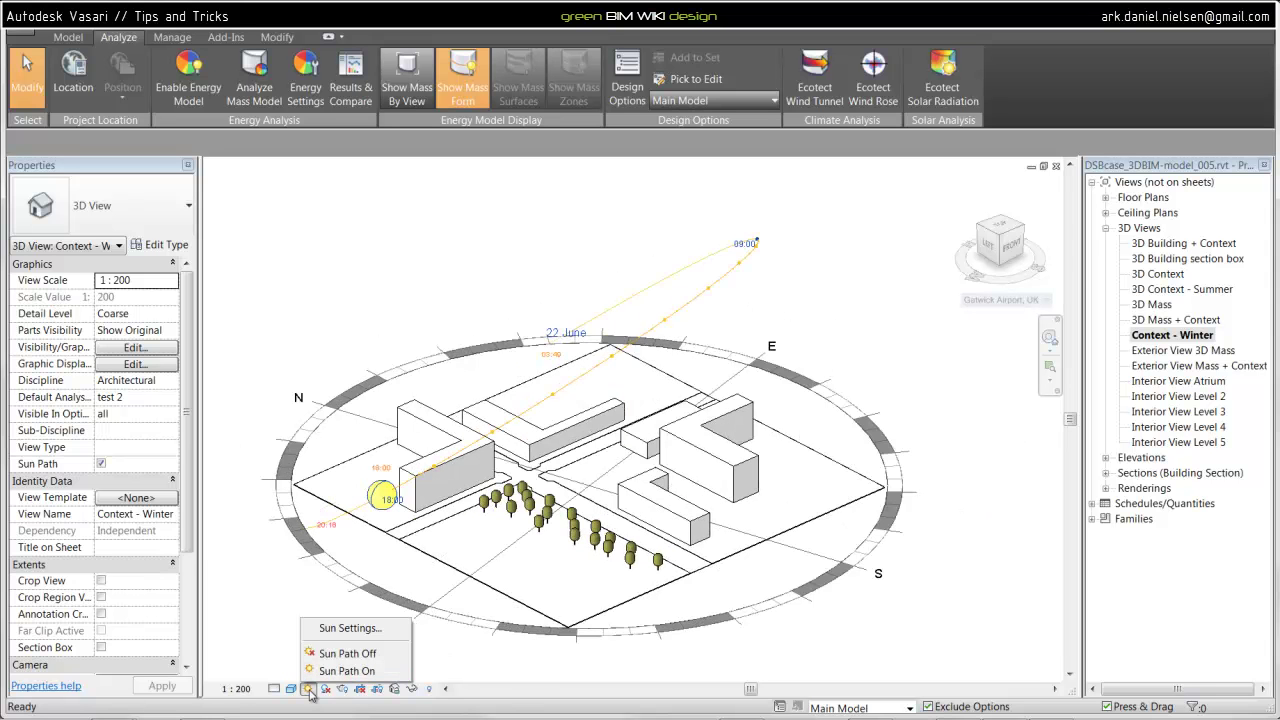
click(350, 628)
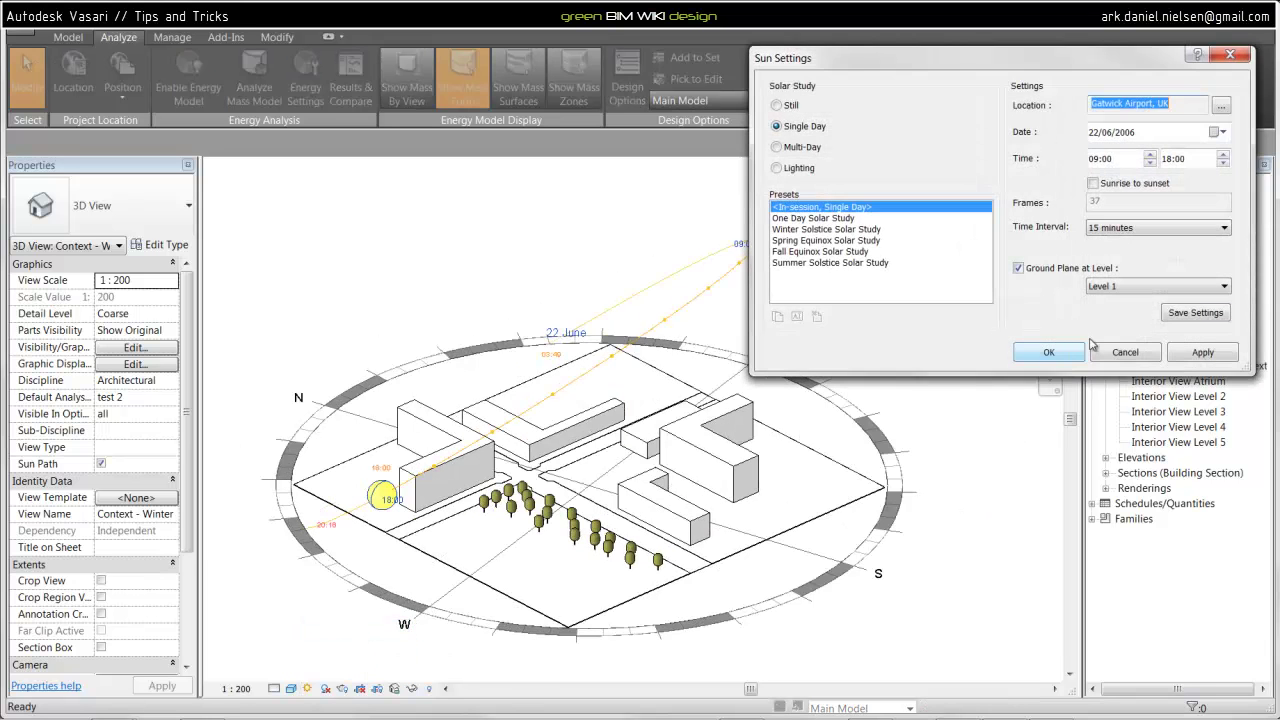
Compare the date and time settings of the single-day solar study presets for the solstices and equinoxes
click(805, 230)
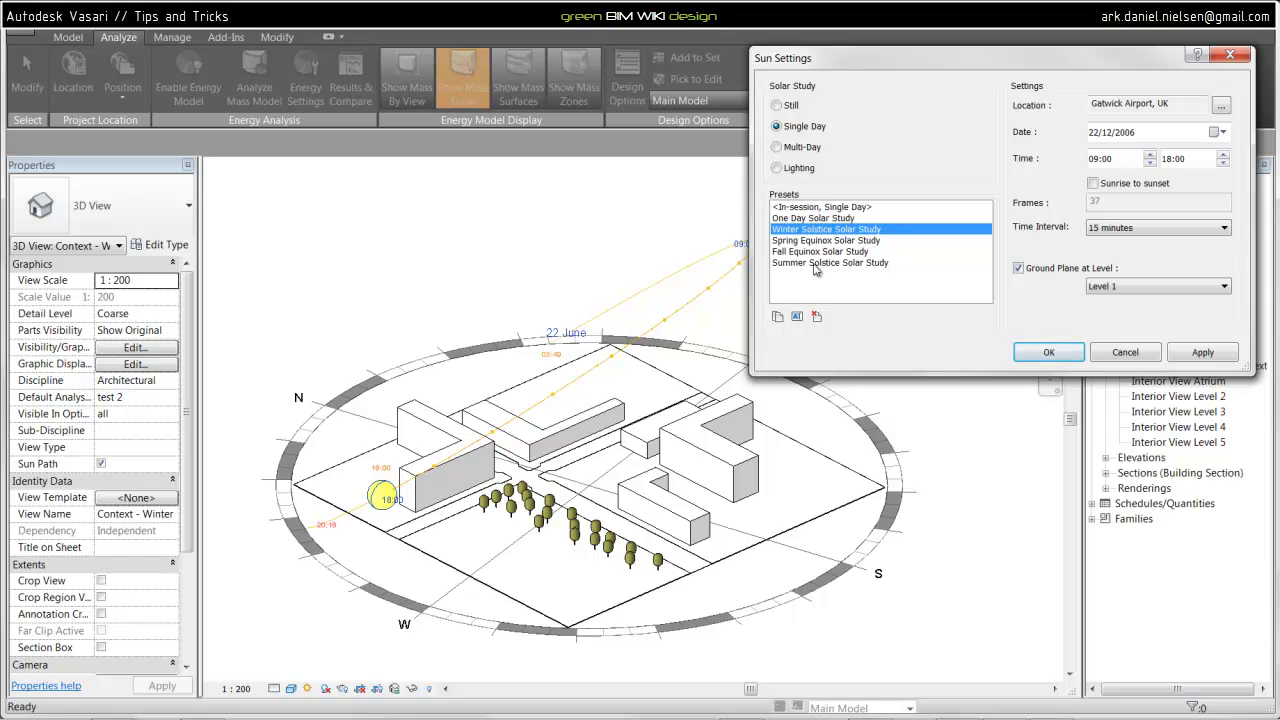
click(822, 219)
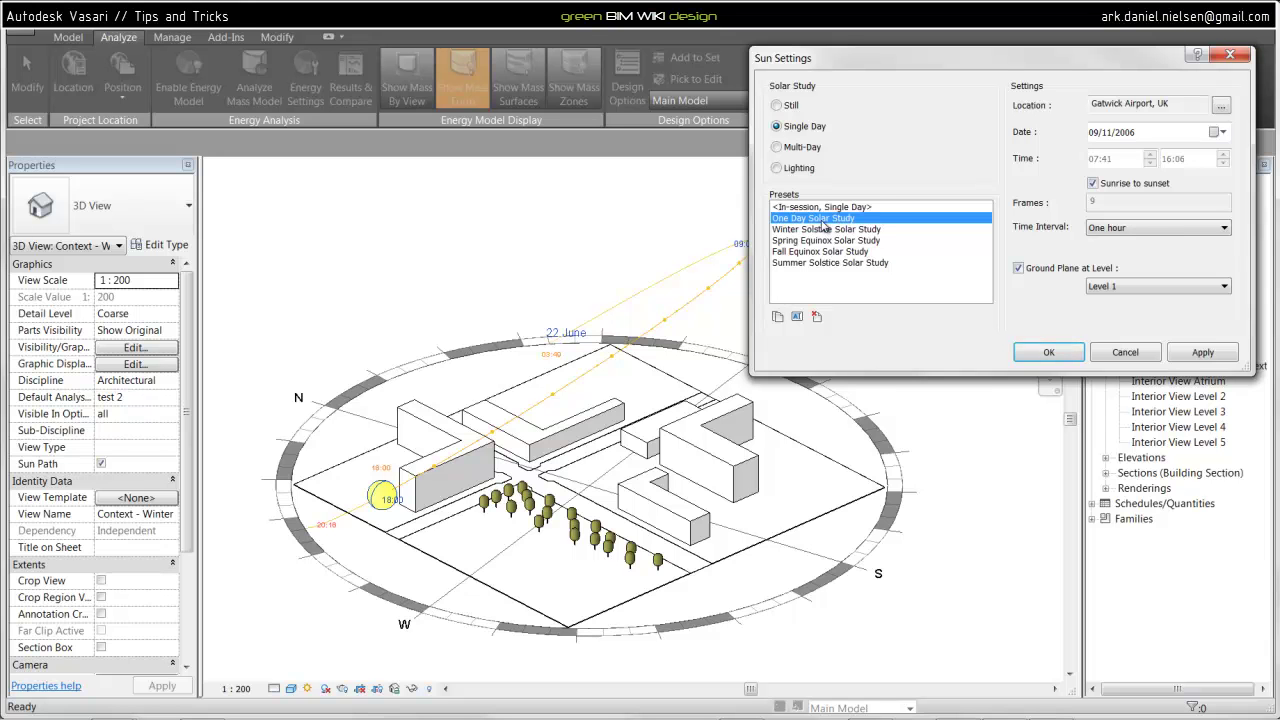
click(823, 228)
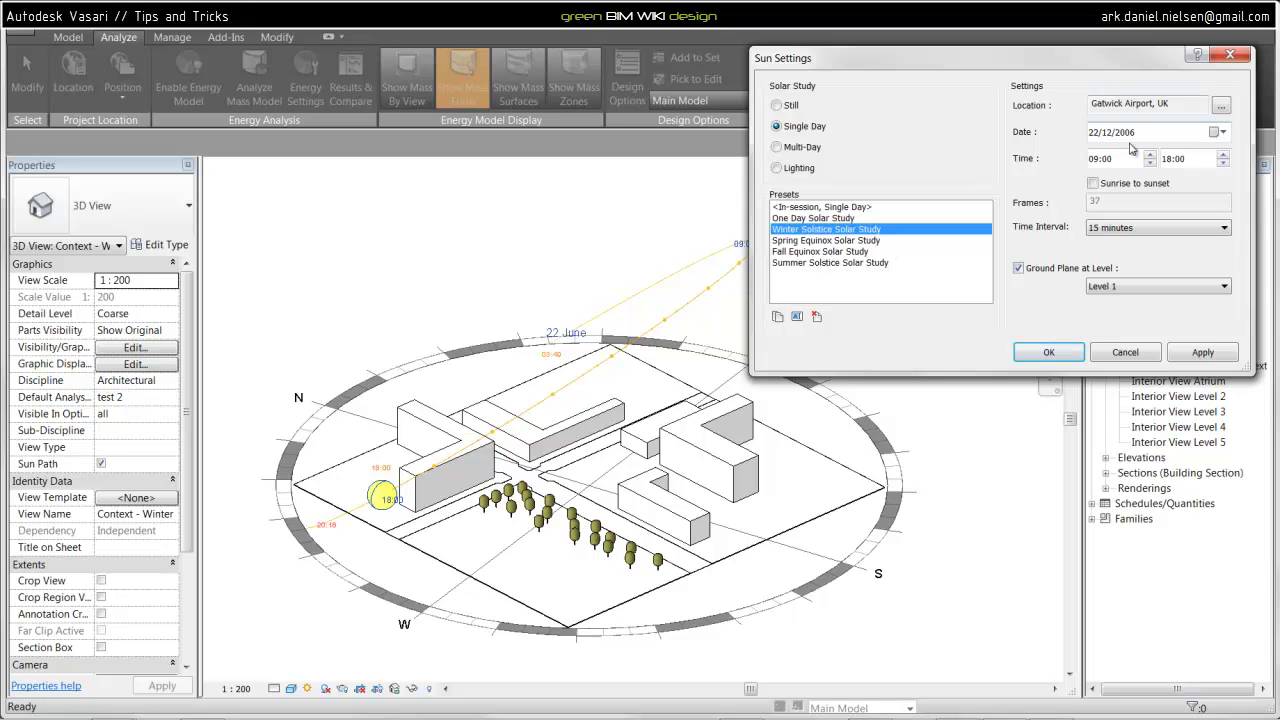
click(850, 241)
click(841, 254)
click(836, 231)
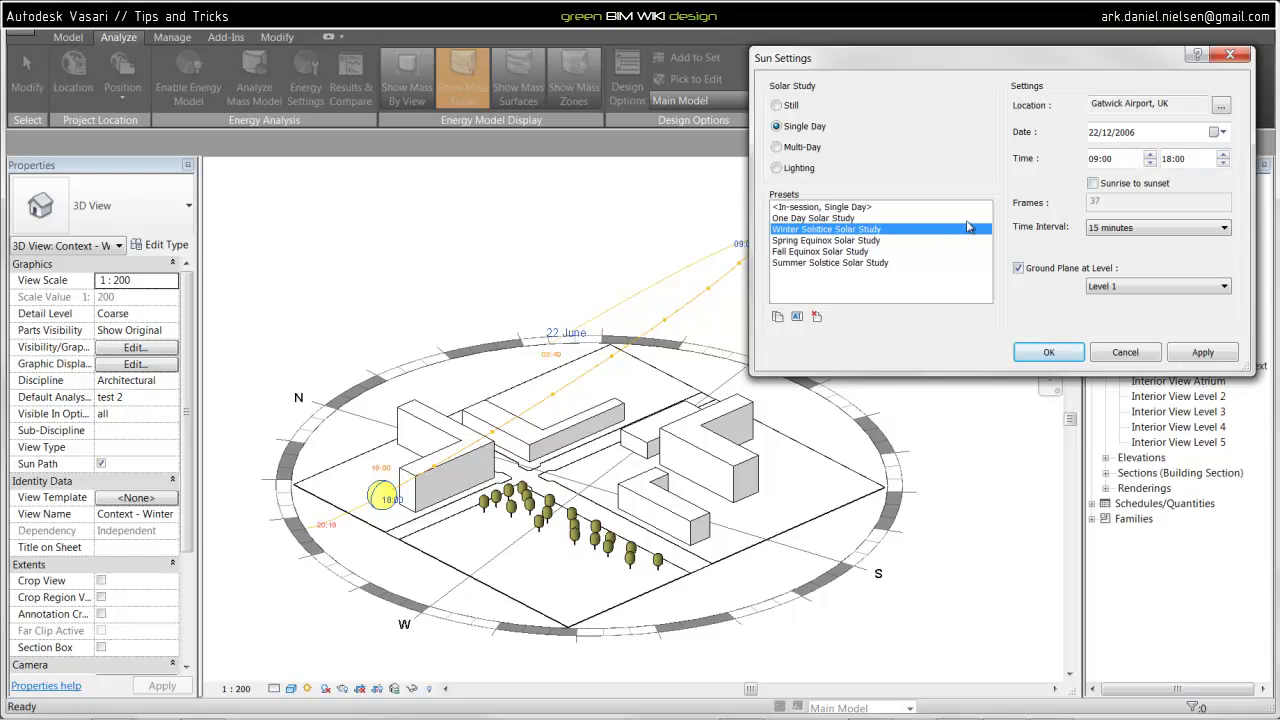
click(862, 242)
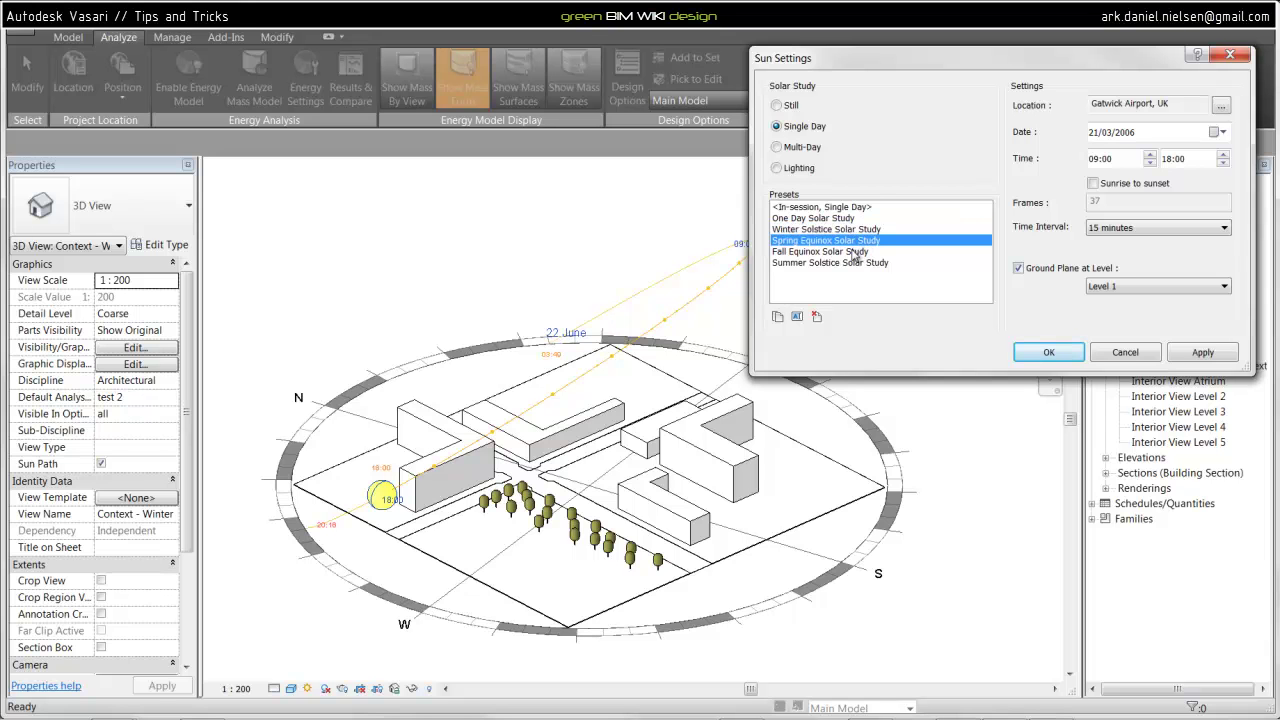
click(855, 252)
click(849, 263)
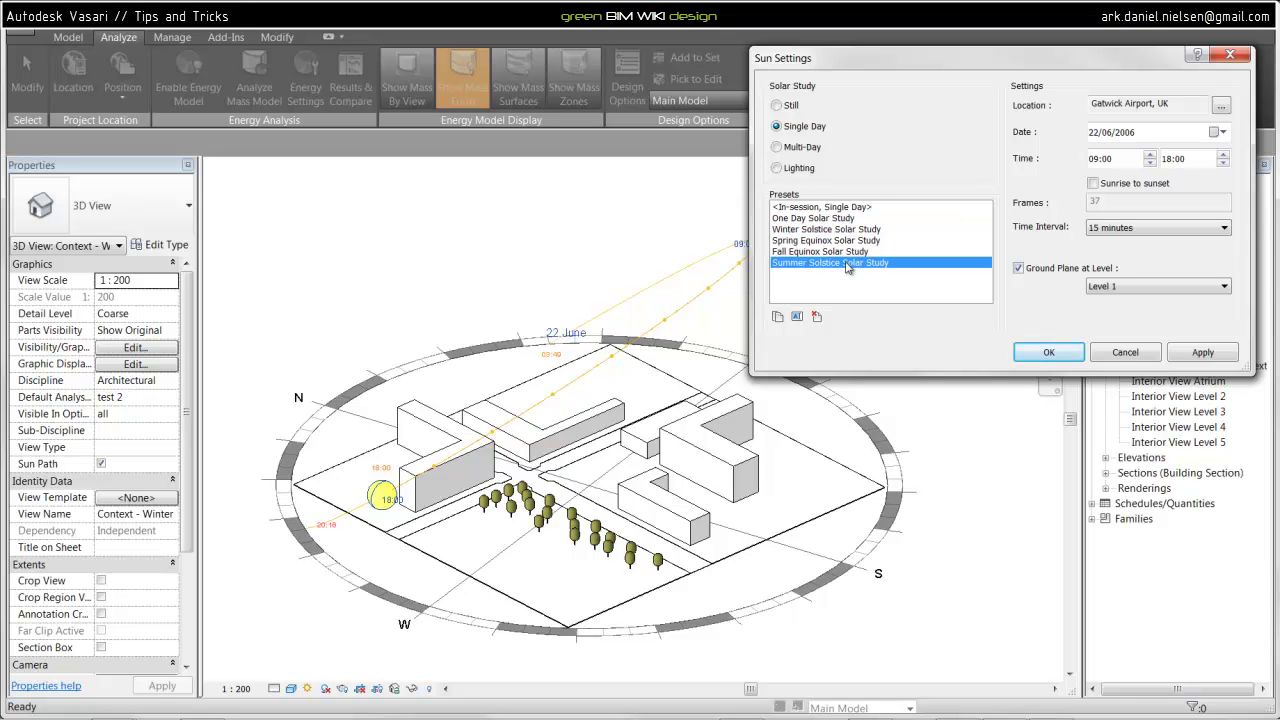
Apply the Winter Solstice Solar Study preset to the Context - Winter view
click(832, 230)
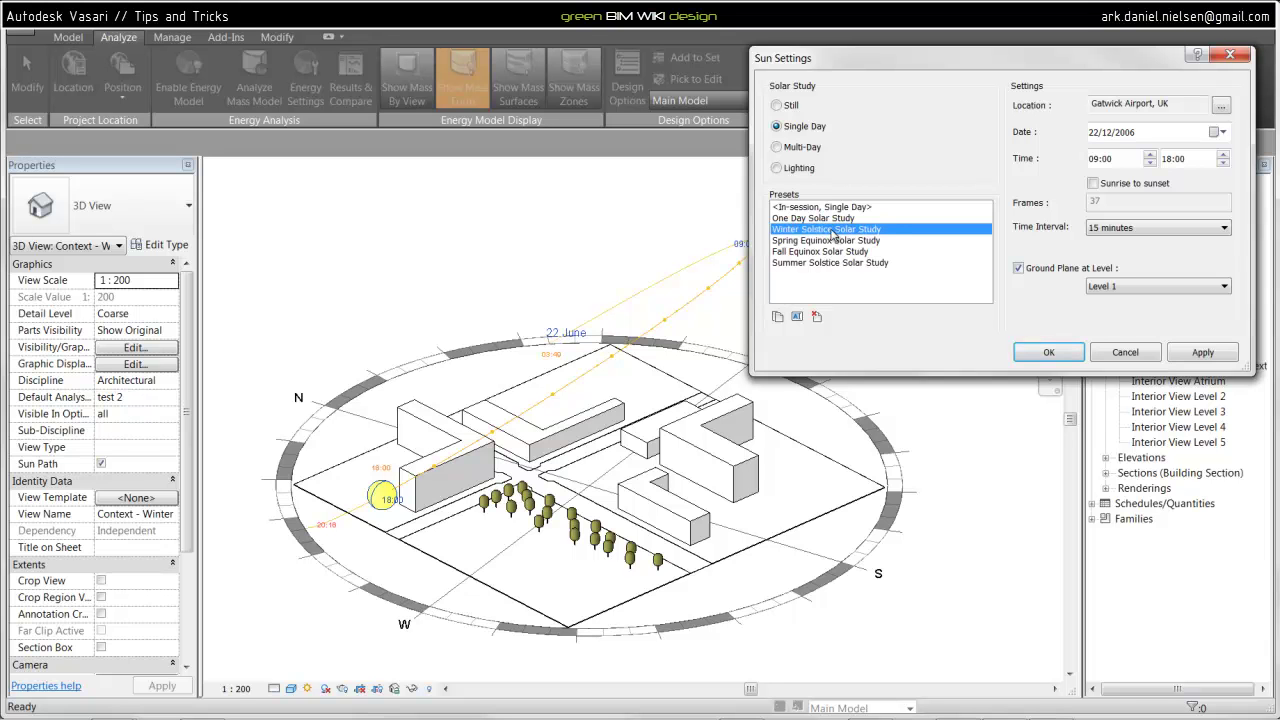
click(1050, 352)
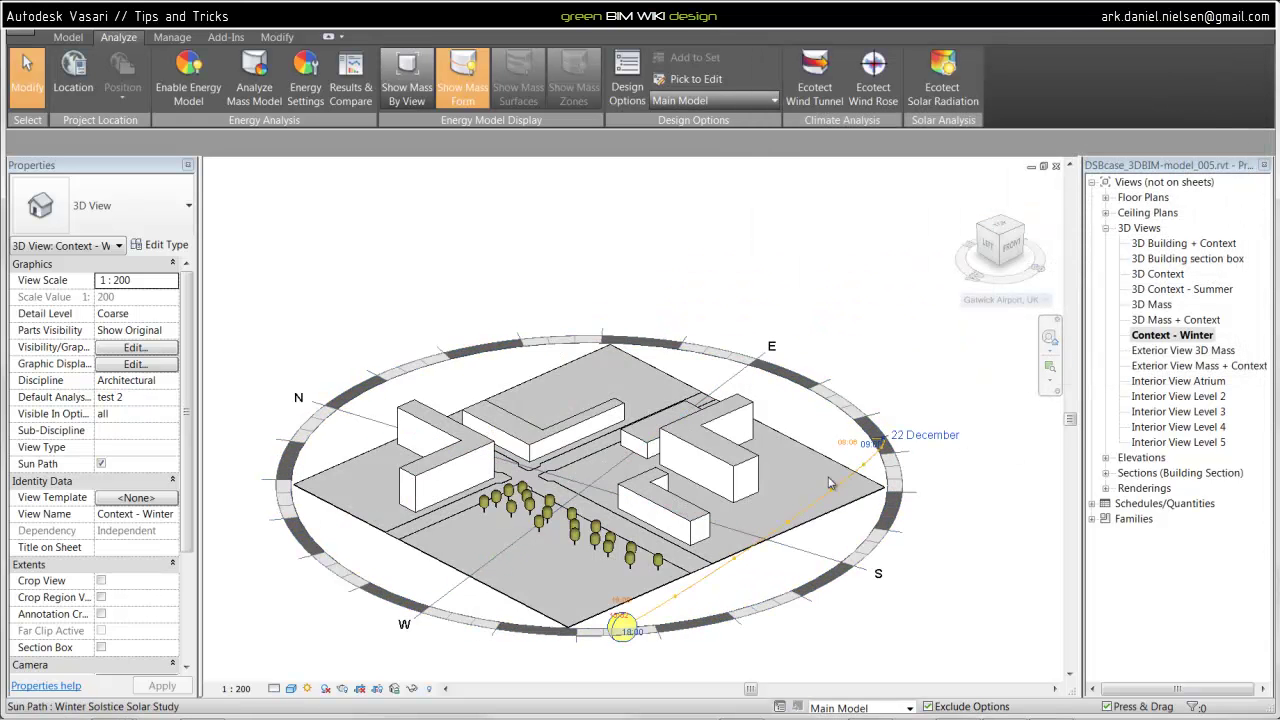
click(1012, 247)
click(965, 240)
scroll(754, 430, up, 2)
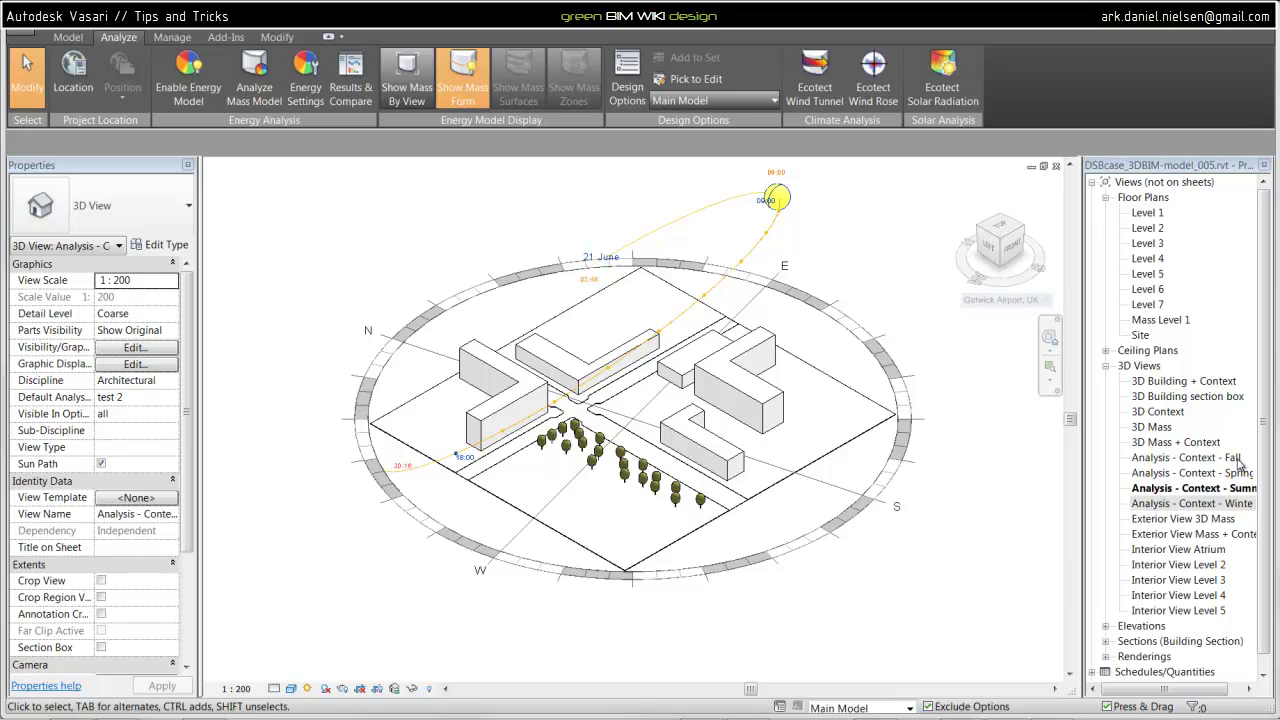
Duplicate the Site floor plan for the seasonal Analysis - Context 2D views
click(1140, 334)
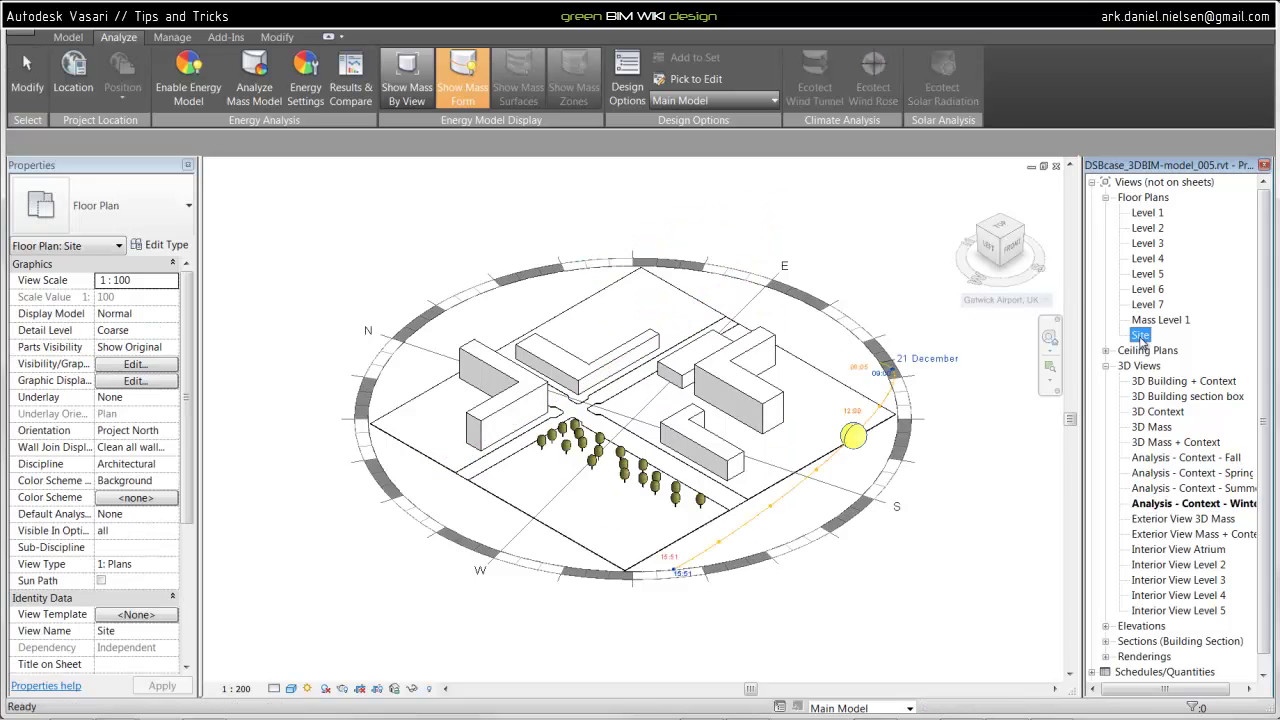
right_click(1142, 334)
mouse_move(1160, 463)
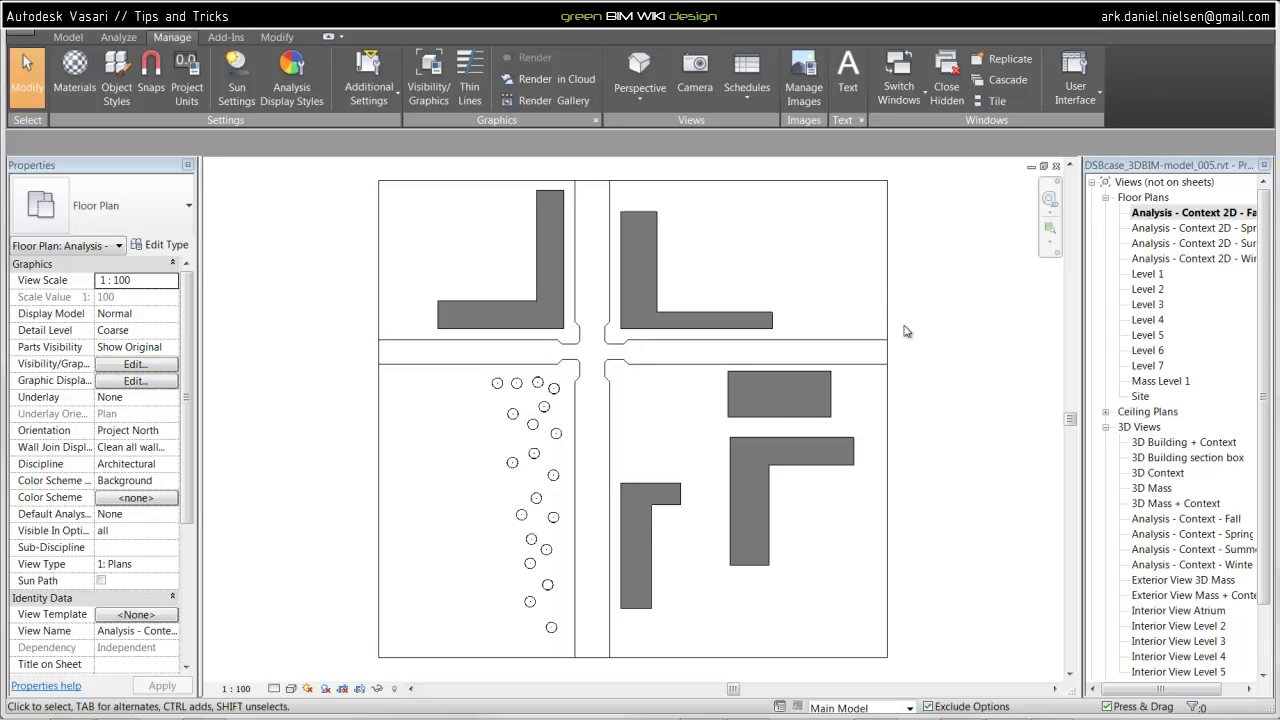
Turn on the sun path in the Analysis - Context 2D fall plan and apply the single-day Fall Equinox Solar Study preset
click(308, 689)
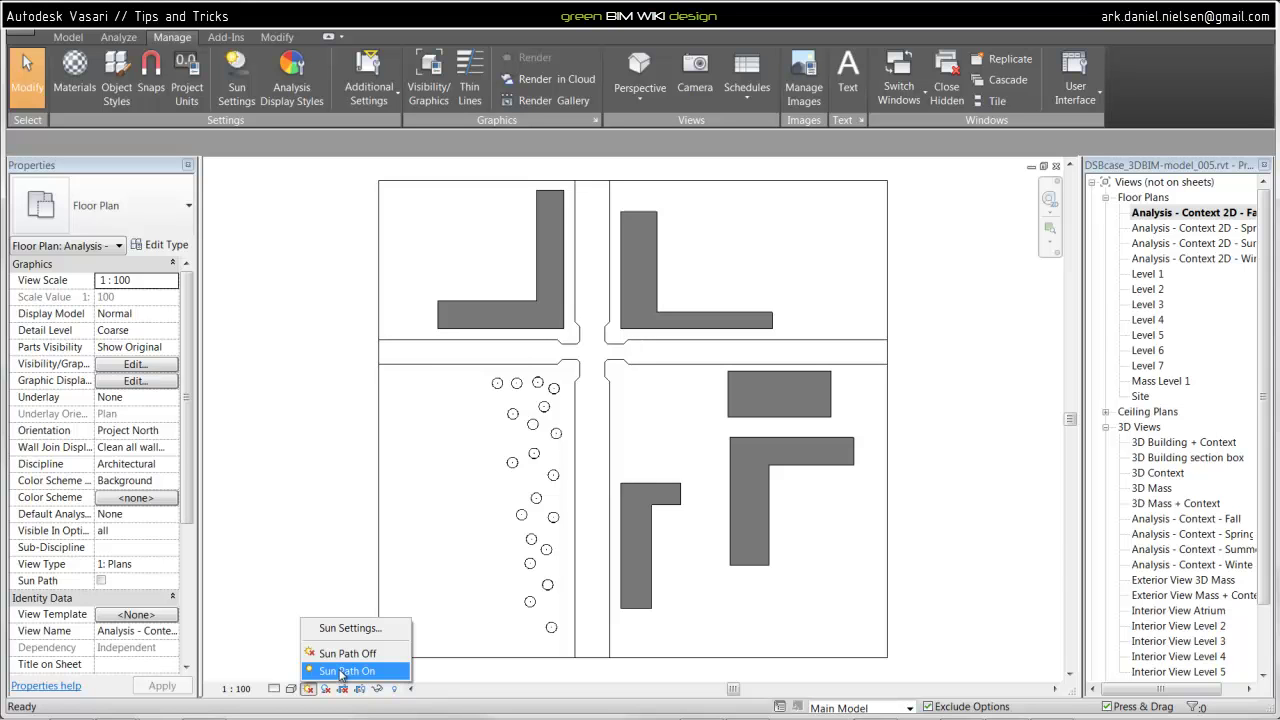
click(341, 671)
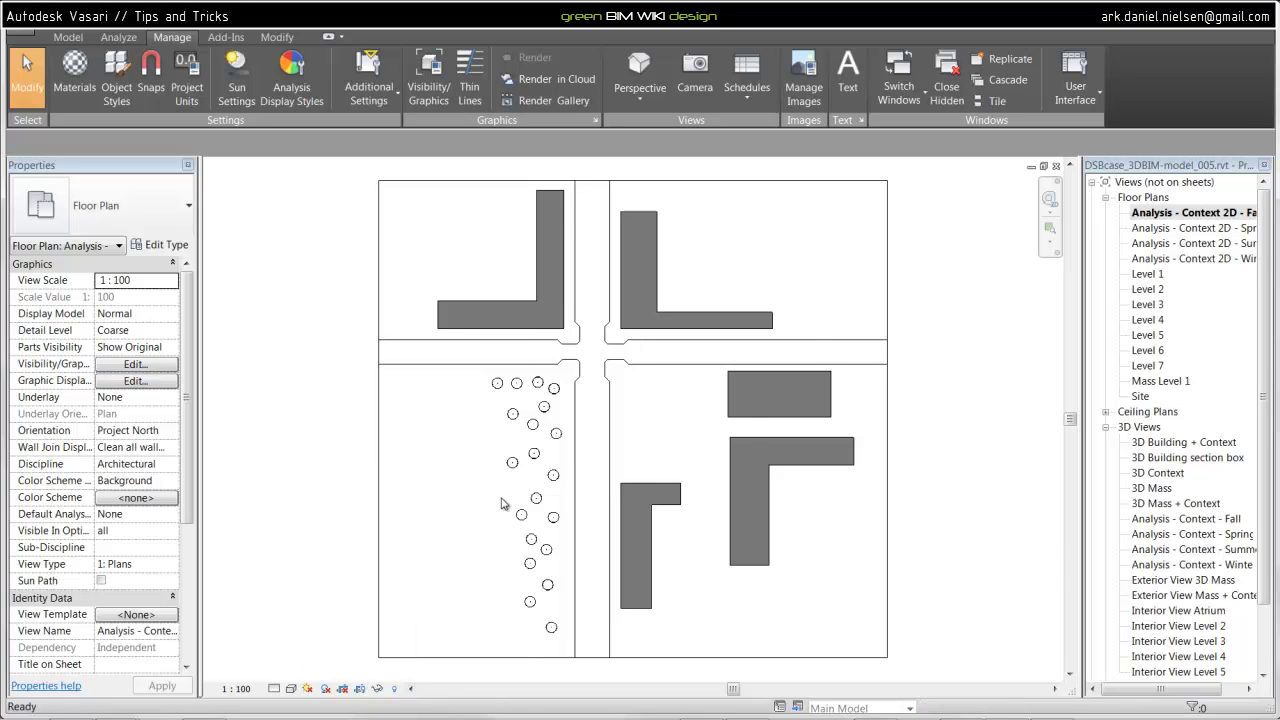
click(309, 689)
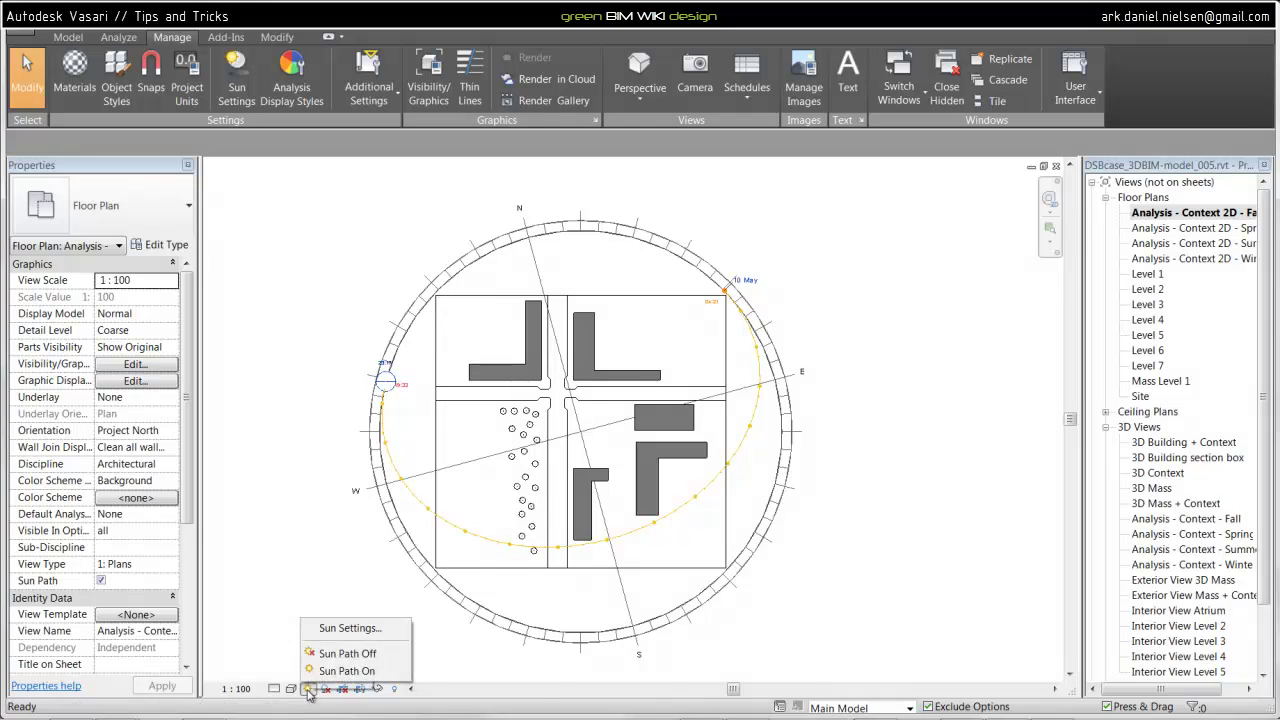
click(352, 628)
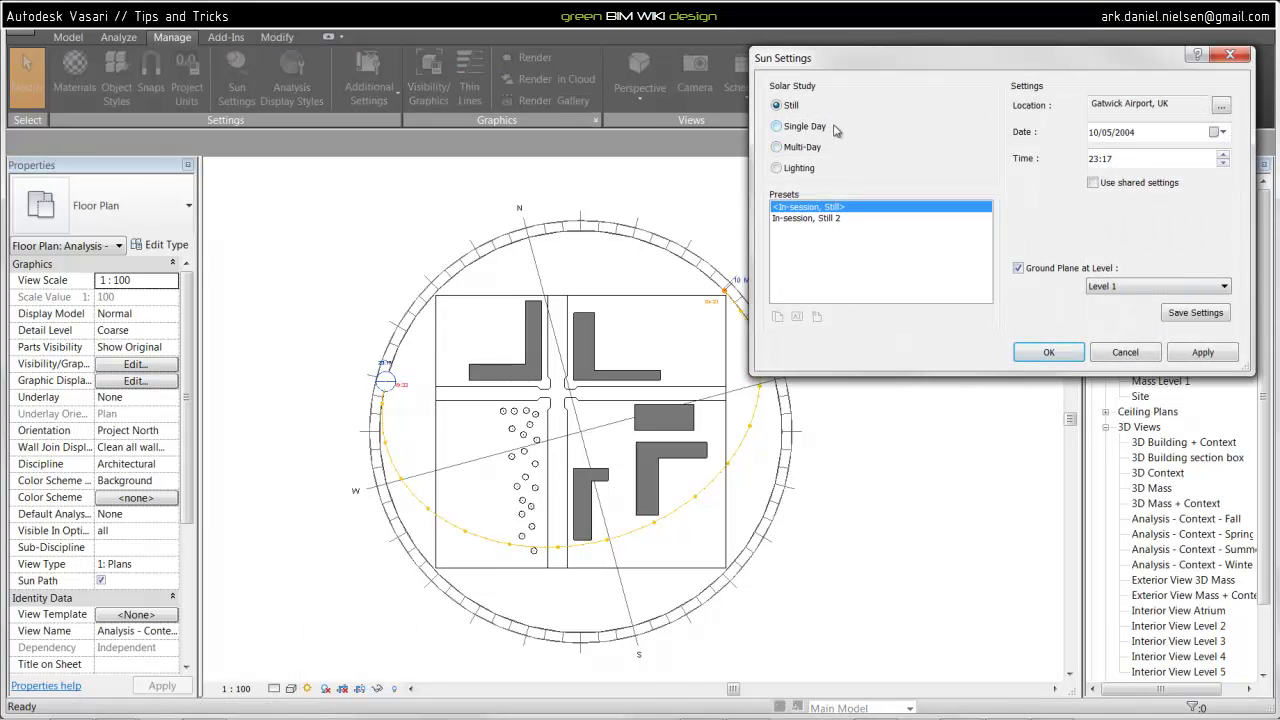
click(781, 128)
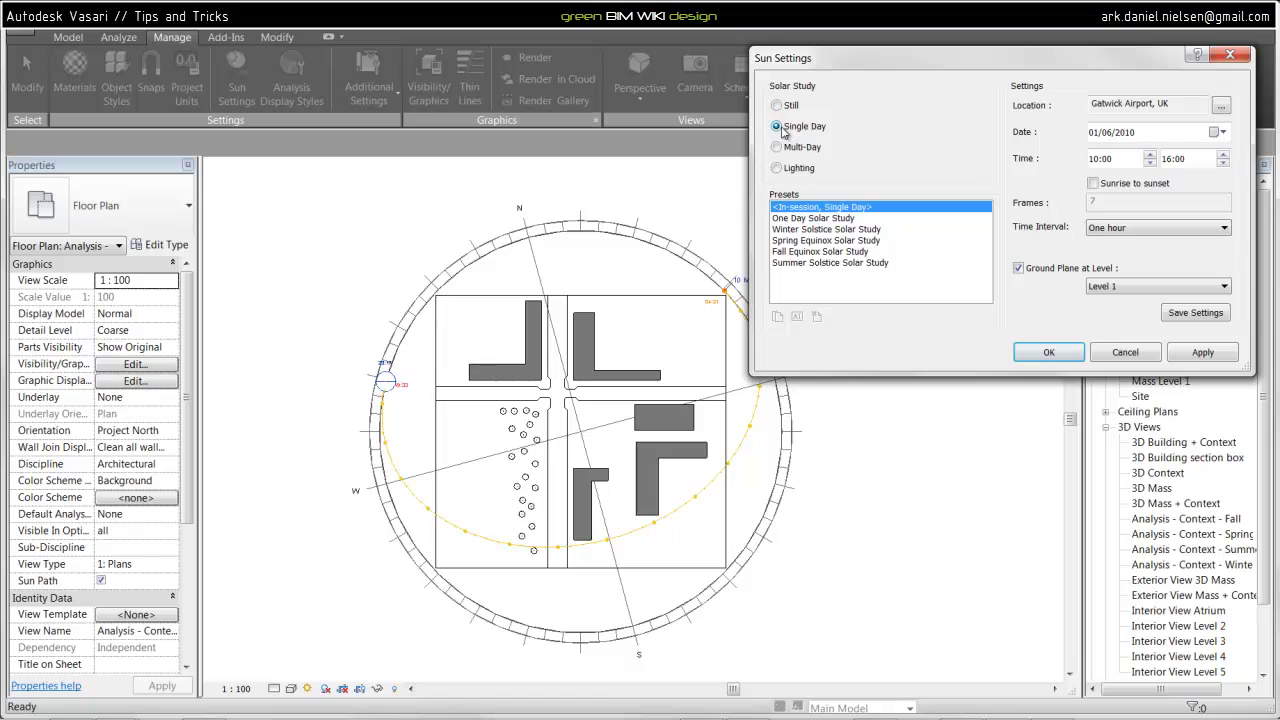
click(825, 251)
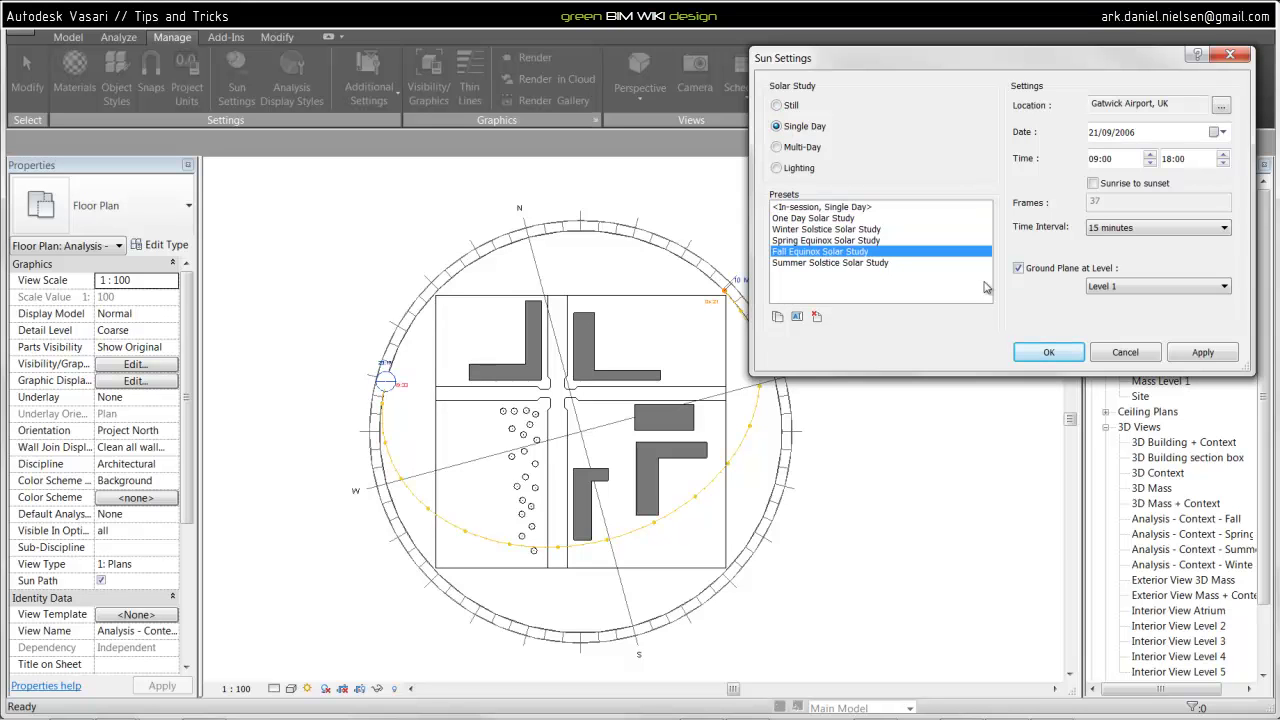
click(1043, 352)
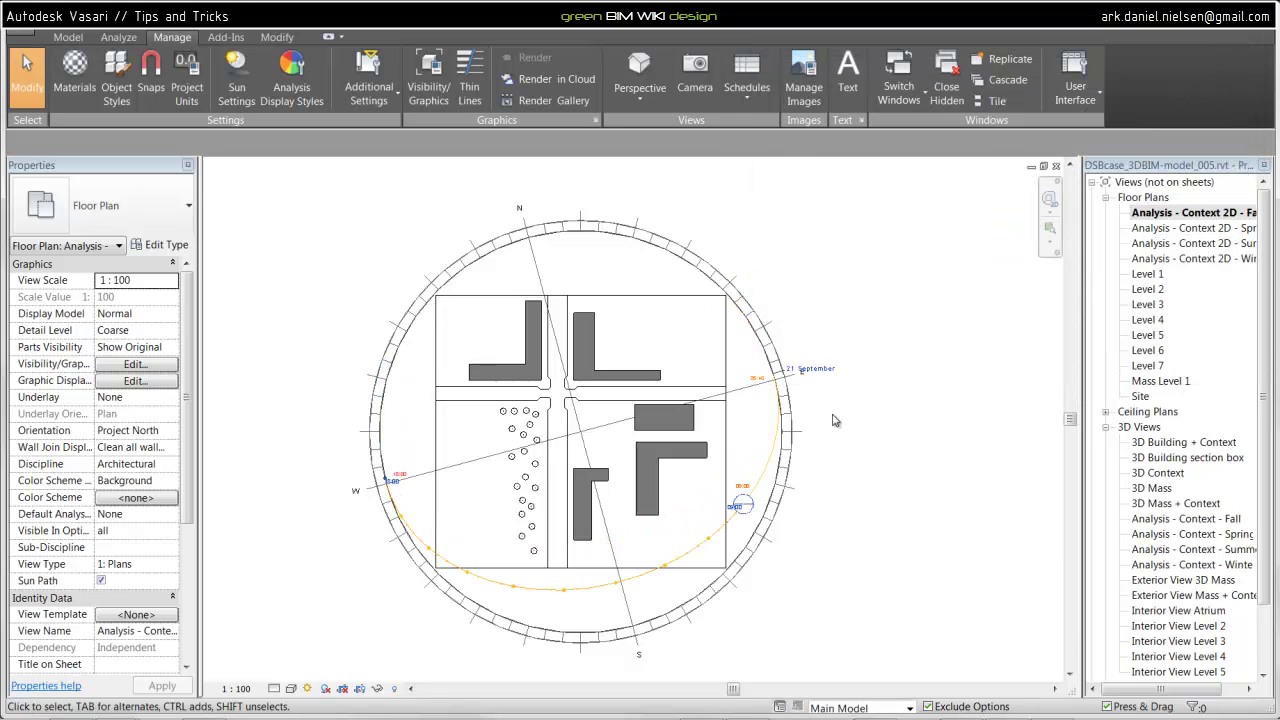